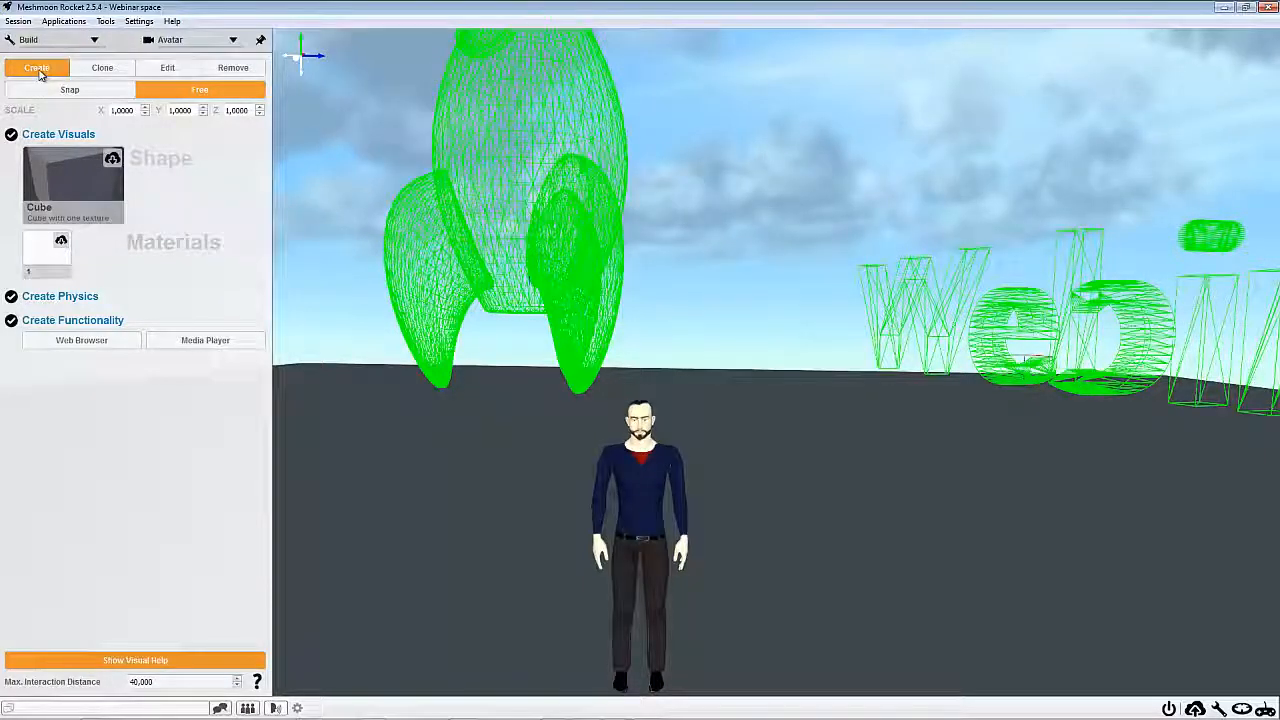
- Place a one-texture cube with physics on the floor beside the avatar and raise it clear of the floor
{"action": "left_click", "coordinate": [66, 171]}
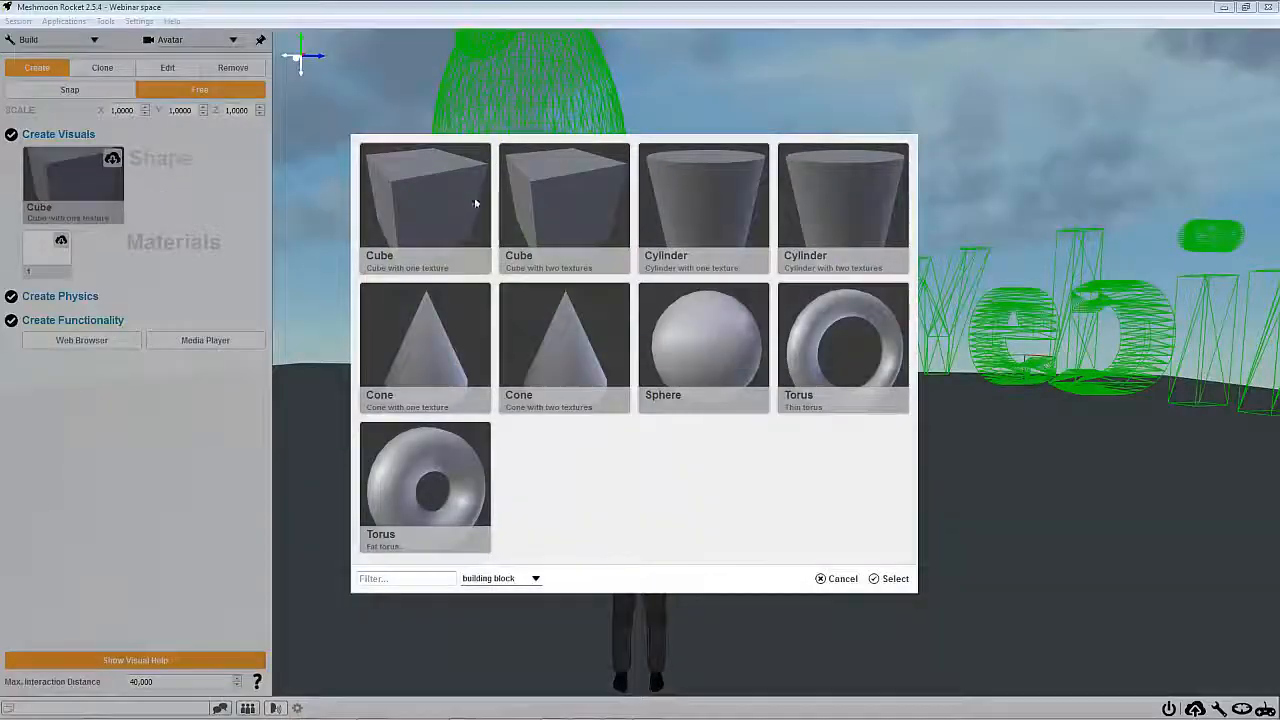
{"action": "left_click", "coordinate": [836, 578]}
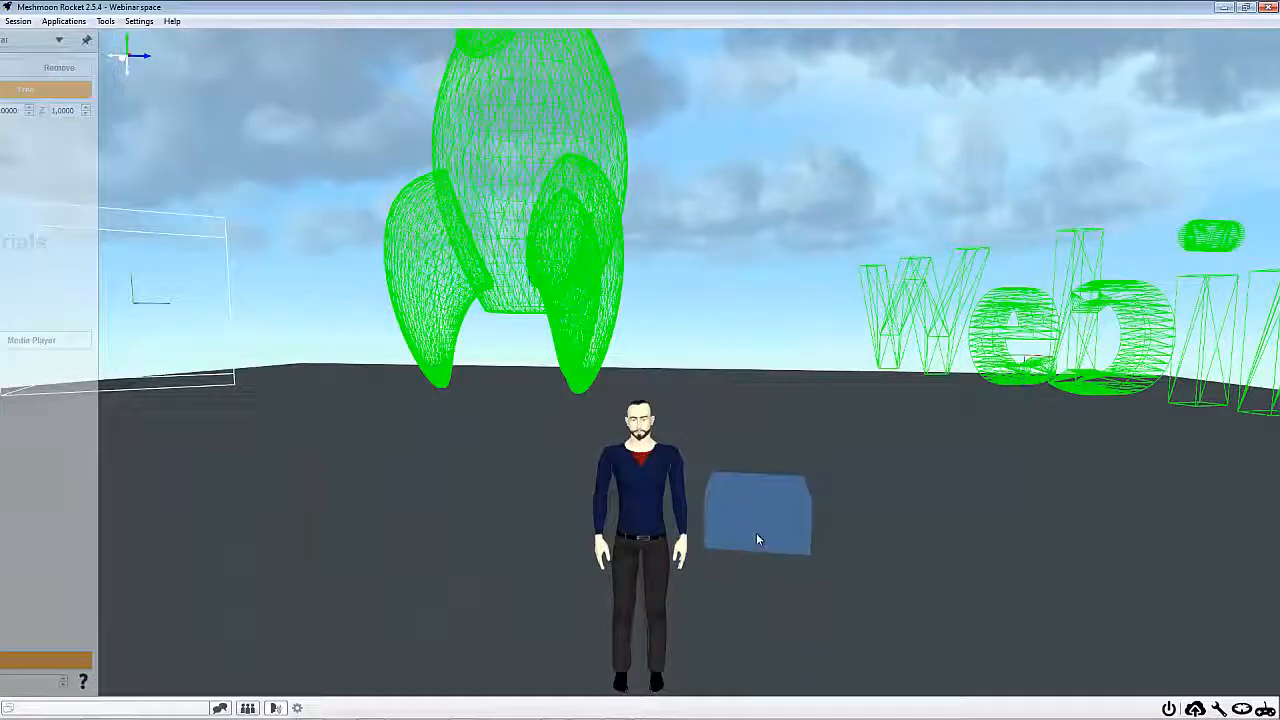
{"action": "left_click", "coordinate": [764, 530]}
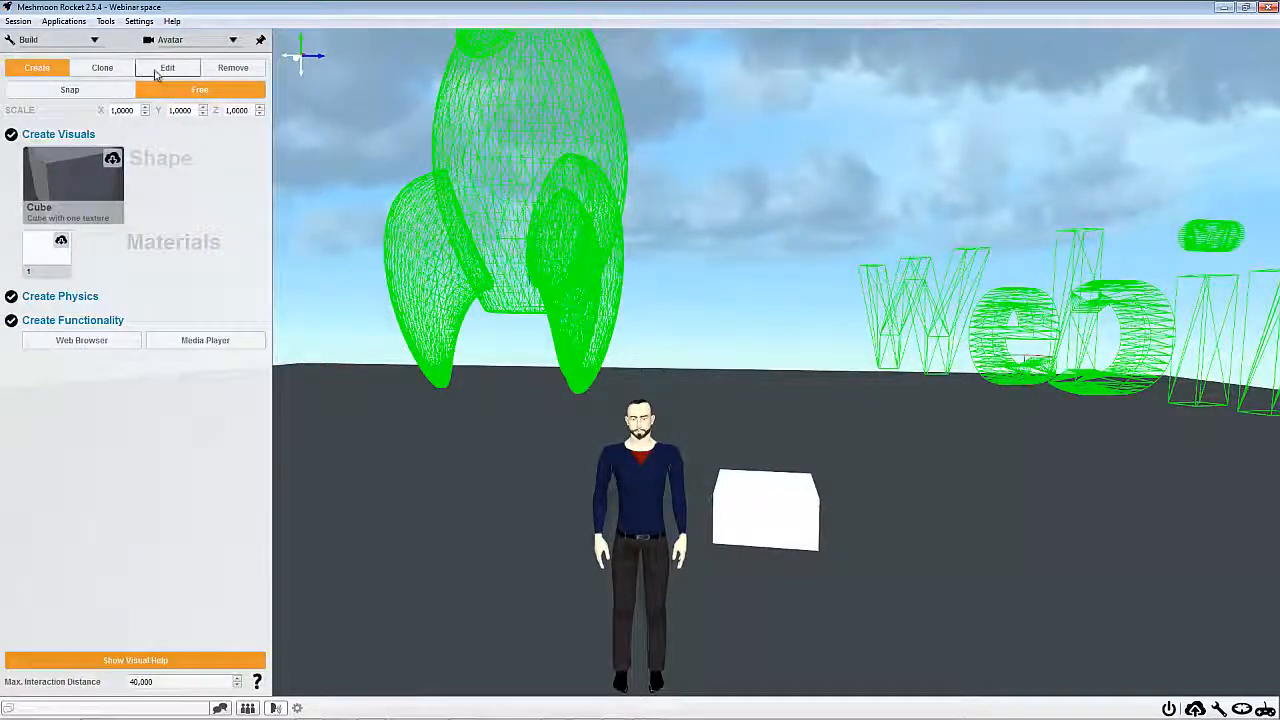
{"action": "left_click", "coordinate": [763, 524]}
{"action": "left_click_drag", "start_coordinate": [765, 485], "coordinate": [765, 427]}
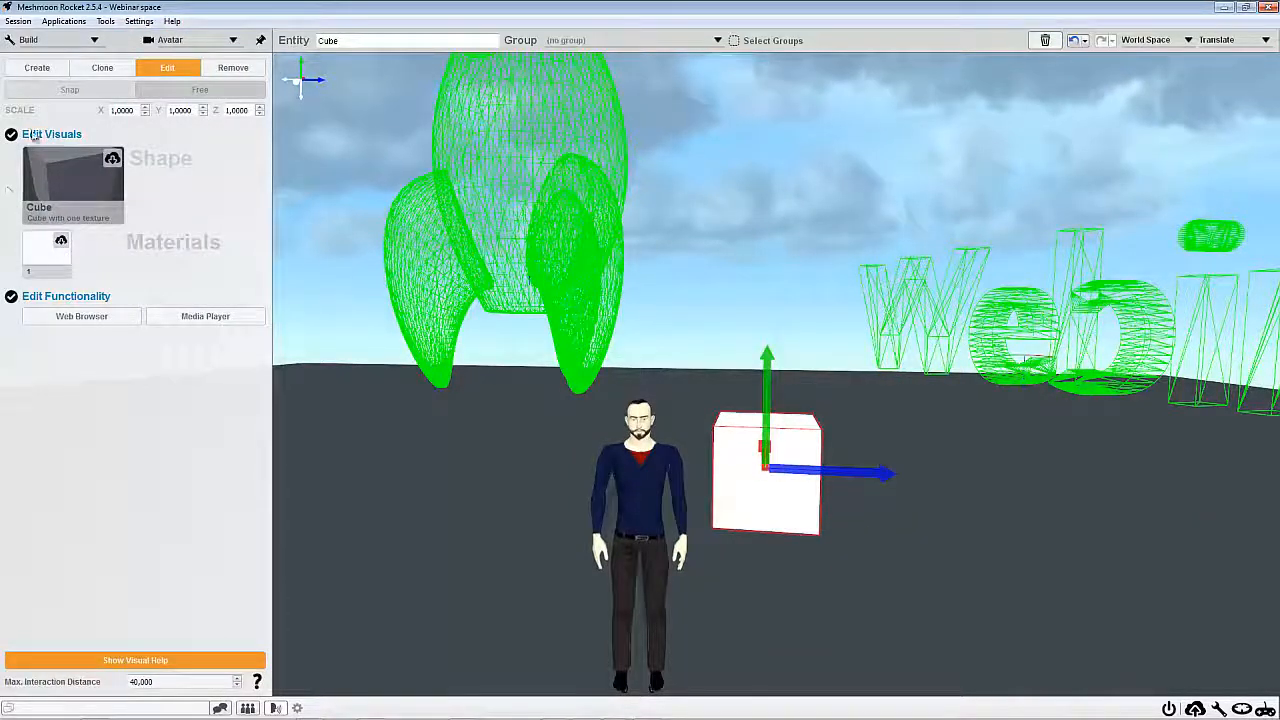
- Turn off physics creation and place a second one-texture cube on the floor, farther from the avatar than the first
{"action": "left_click", "coordinate": [37, 68]}
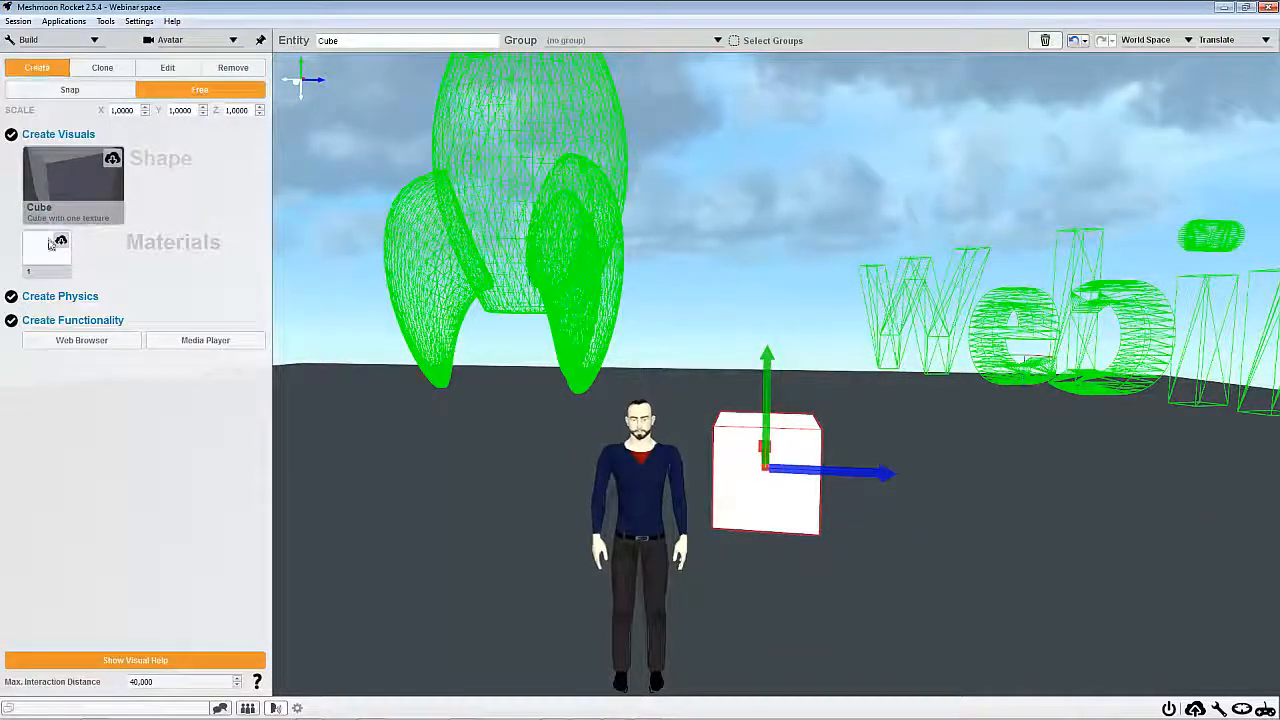
{"action": "left_click", "coordinate": [167, 68]}
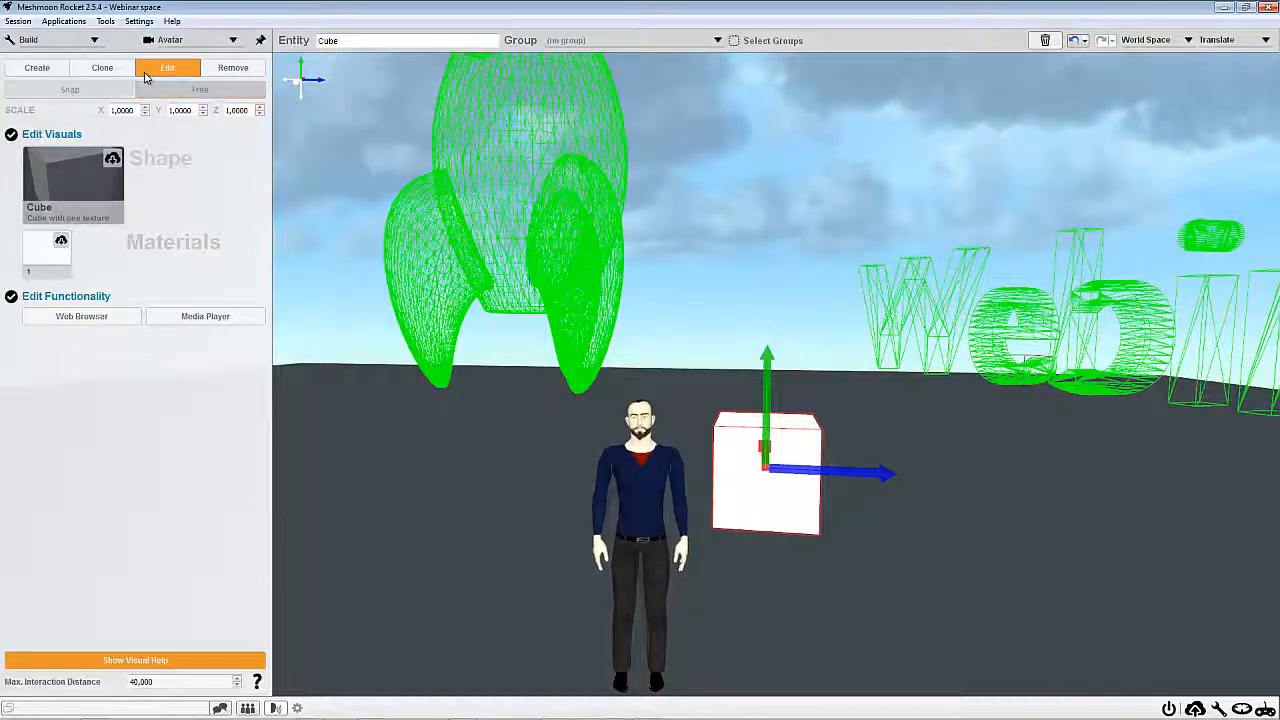
{"action": "left_click", "coordinate": [38, 68]}
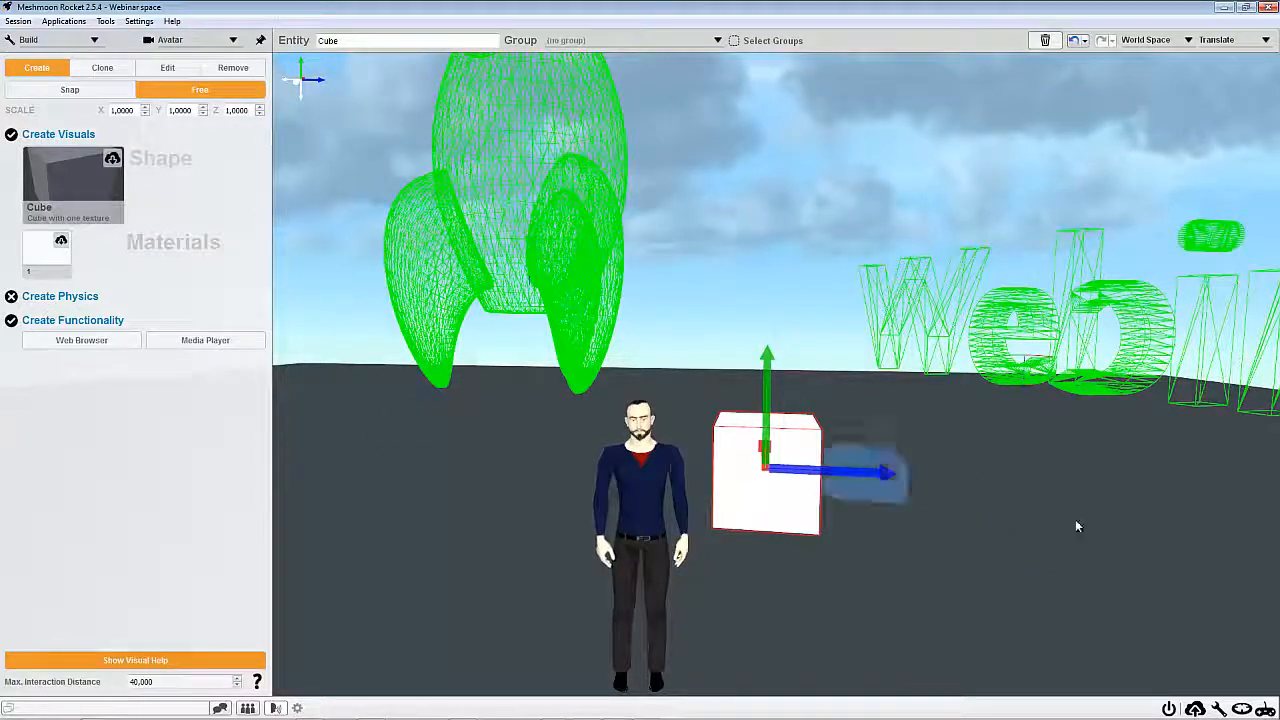
{"action": "left_click", "coordinate": [907, 533]}
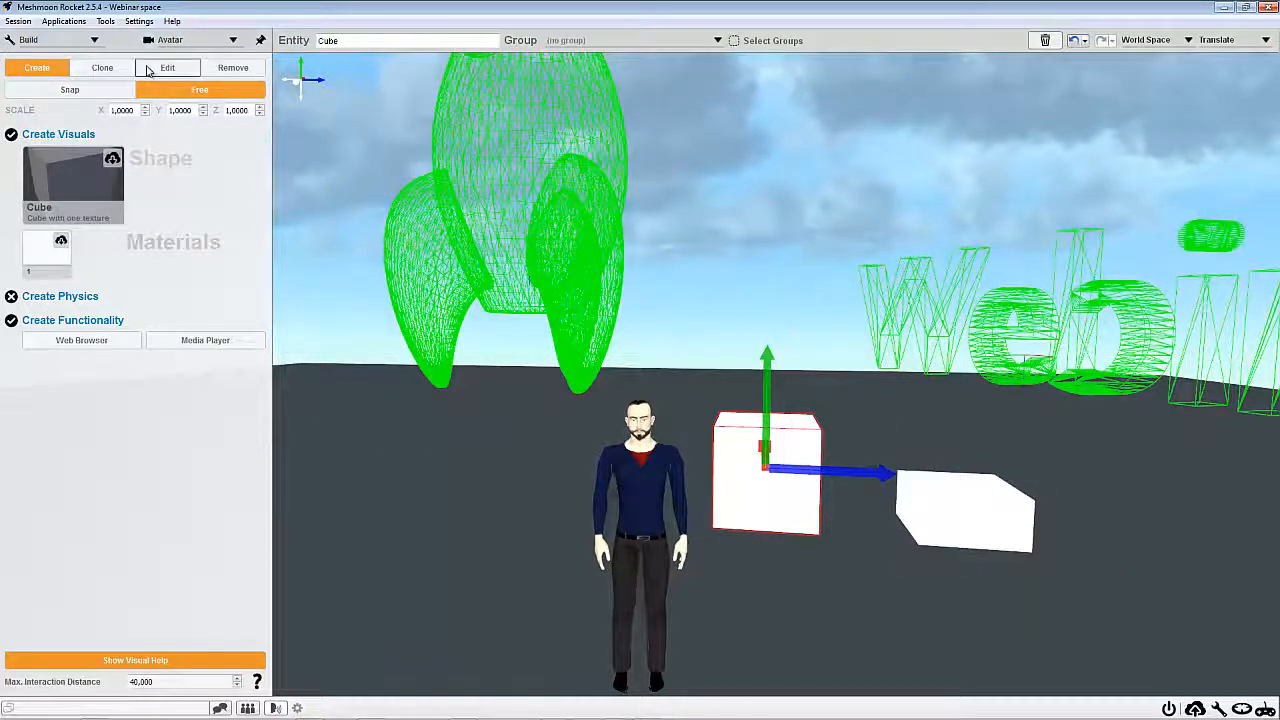
- Apply the Navy material to the second cube and raise it clear of the floor
{"action": "left_click", "coordinate": [167, 67]}
{"action": "left_click", "coordinate": [944, 525]}
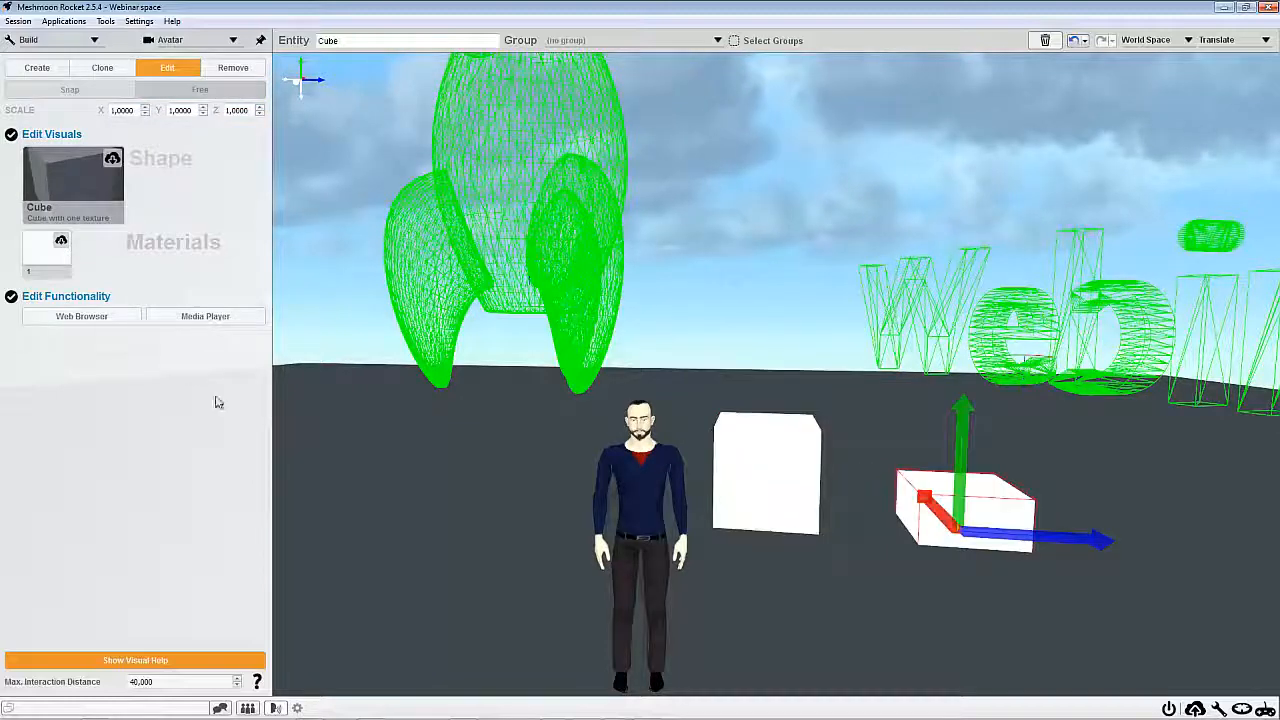
{"action": "left_click", "coordinate": [28, 262]}
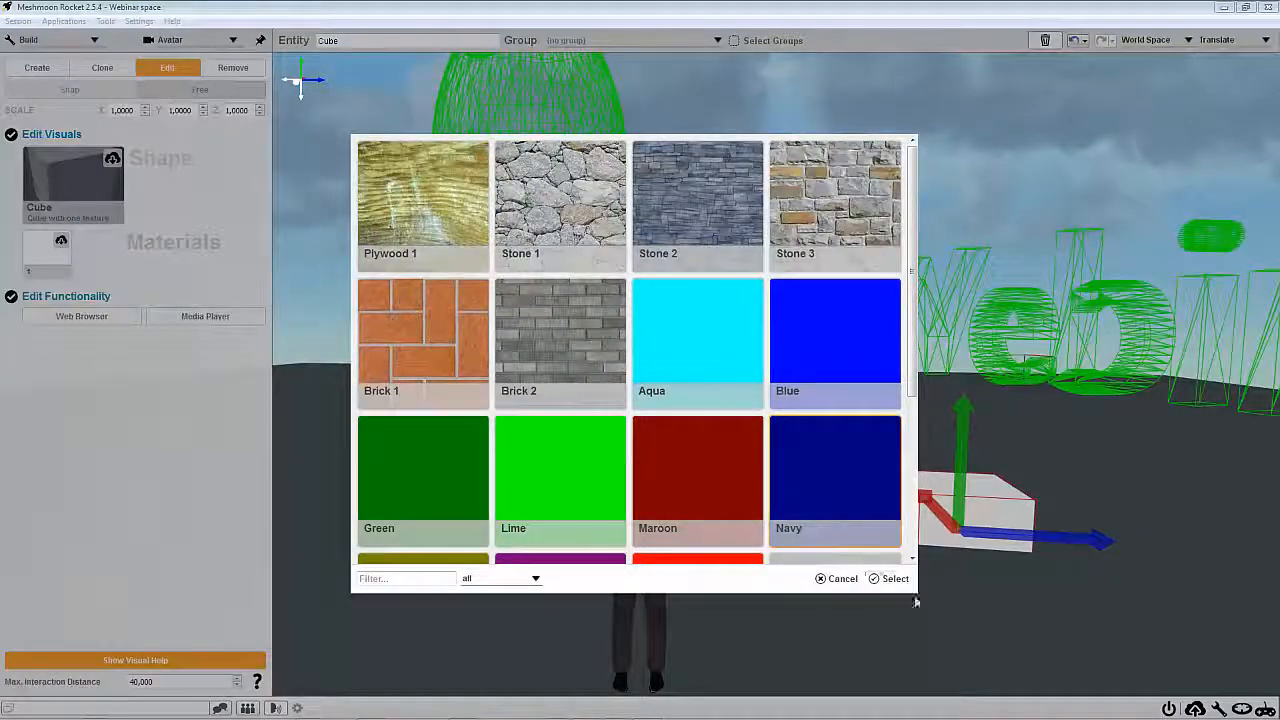
{"action": "left_click", "coordinate": [888, 578]}
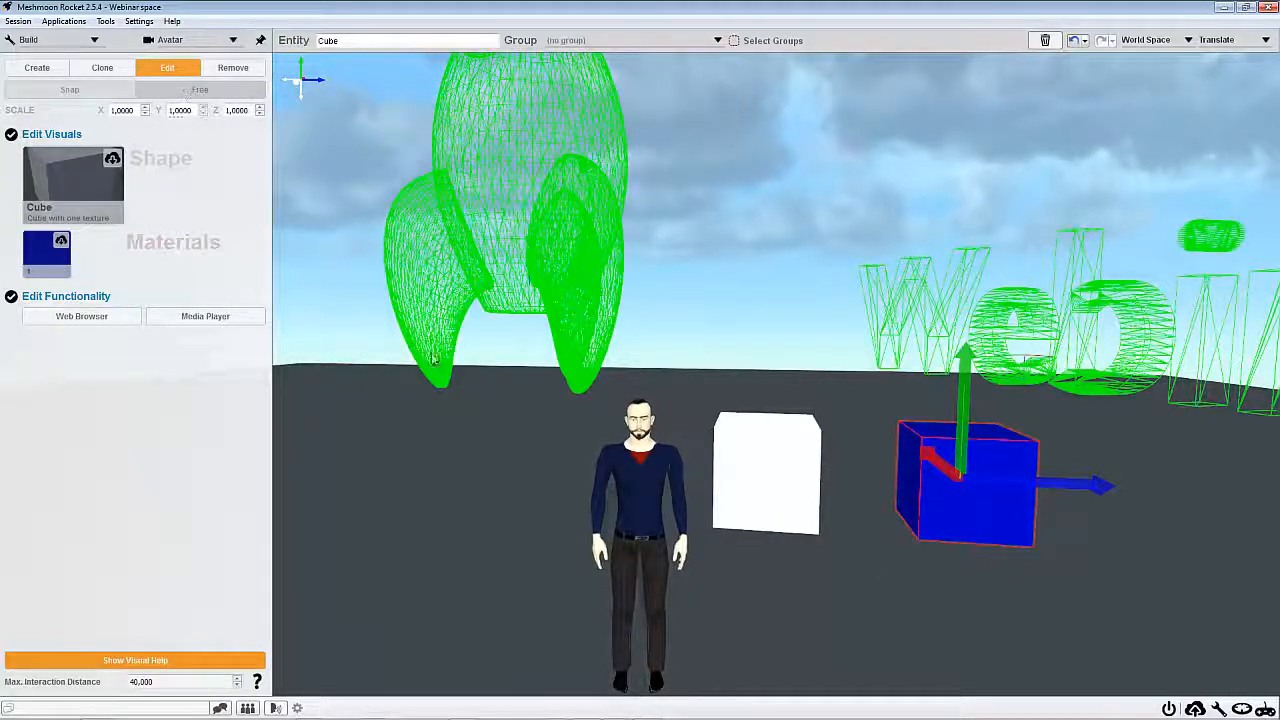
- Leave build mode, open the scene structure and place its window clear of both cubes
{"action": "left_click", "coordinate": [1218, 708]}
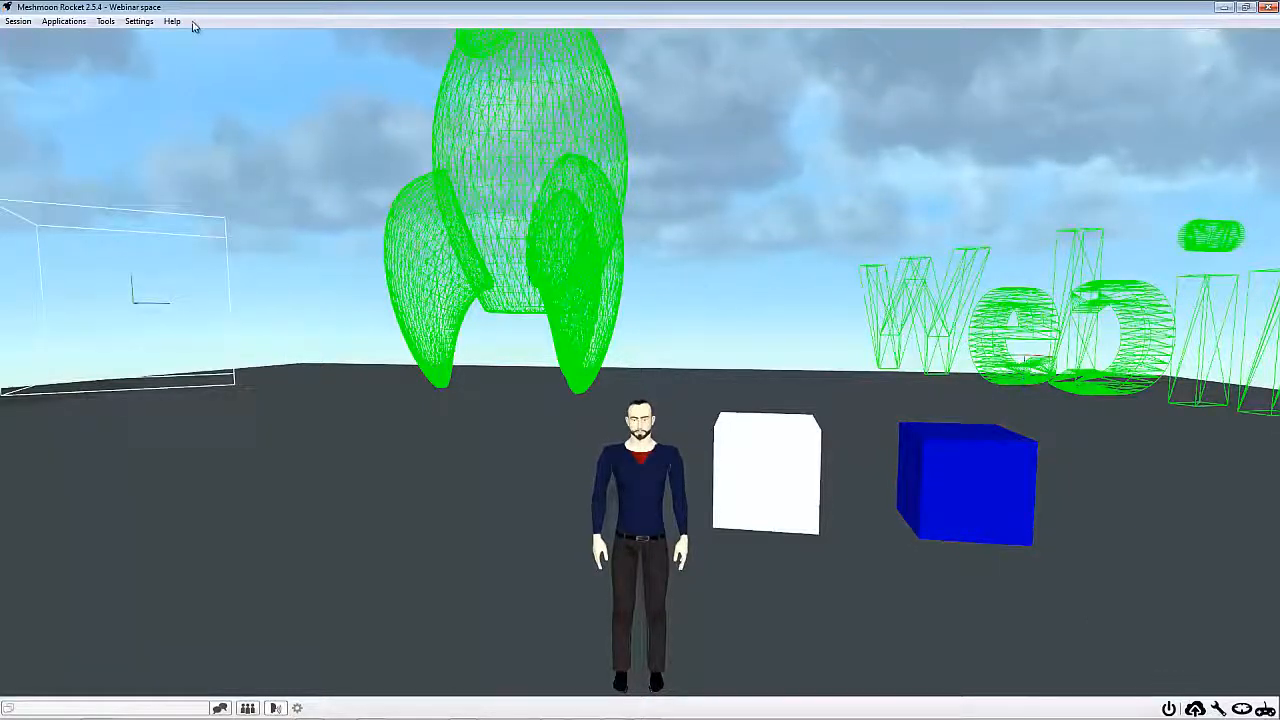
{"action": "left_click", "coordinate": [106, 22]}
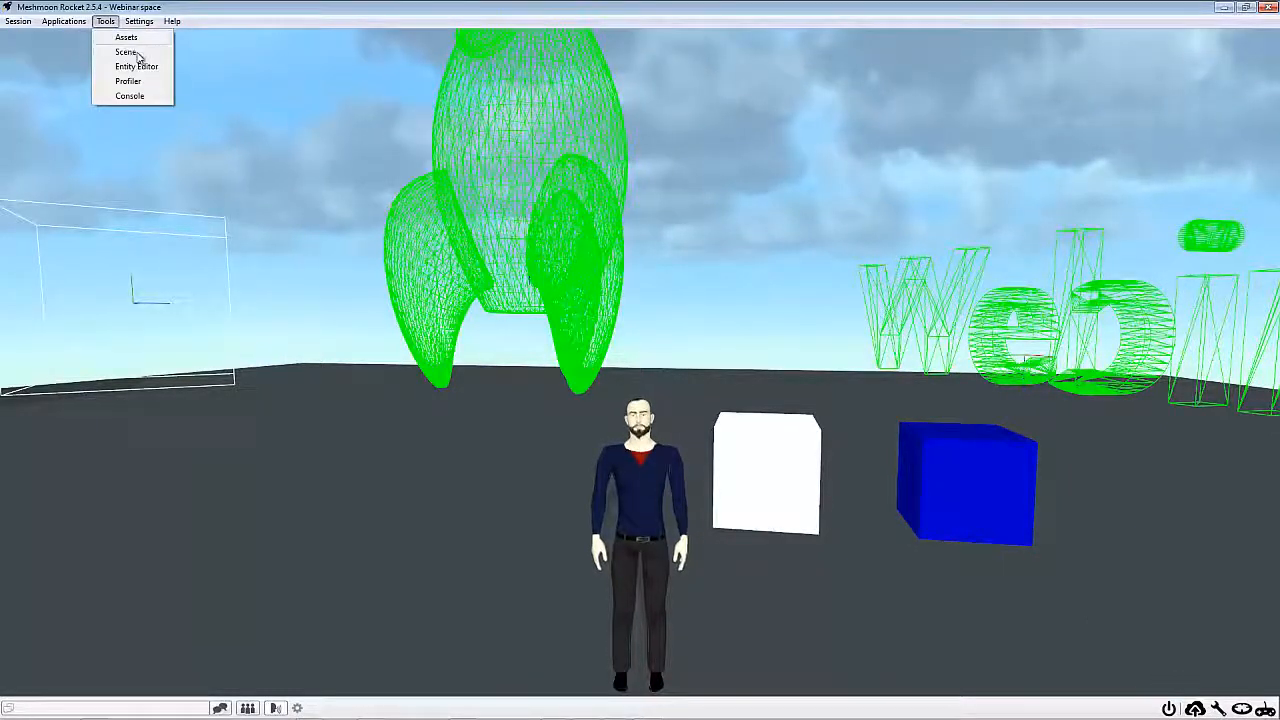
{"action": "left_click", "coordinate": [128, 52]}
{"action": "left_click_drag", "start_coordinate": [800, 342], "coordinate": [435, 334]}
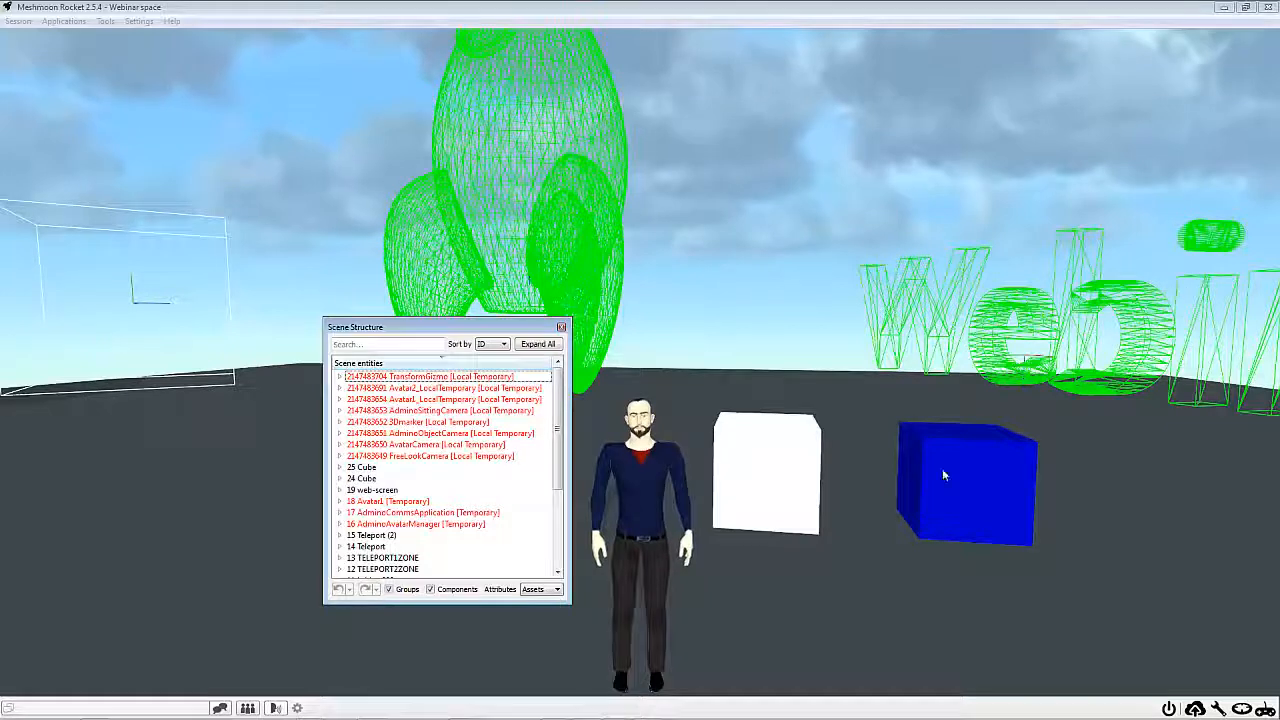
- Open the white cube (24 Cube) in the entity editor and examine its Mesh, Name and Placeable components
{"action": "double_click", "coordinate": [378, 481]}
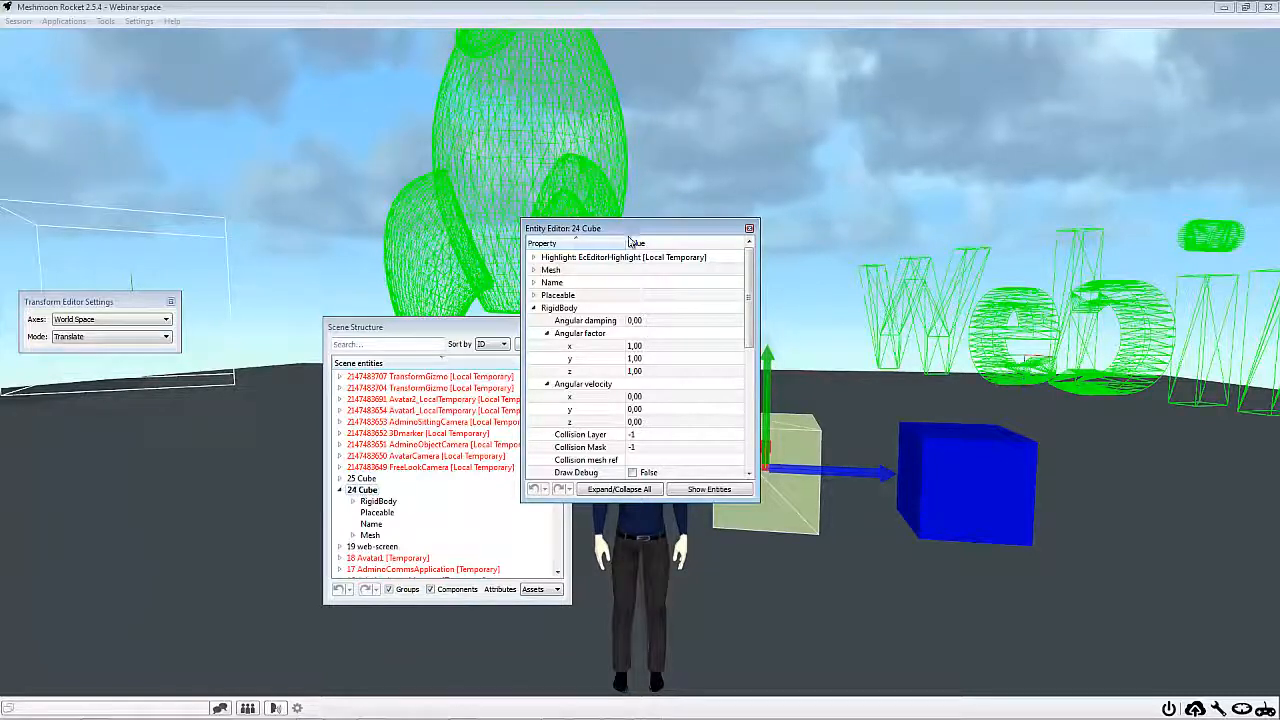
{"action": "left_click_drag", "start_coordinate": [638, 231], "coordinate": [726, 113]}
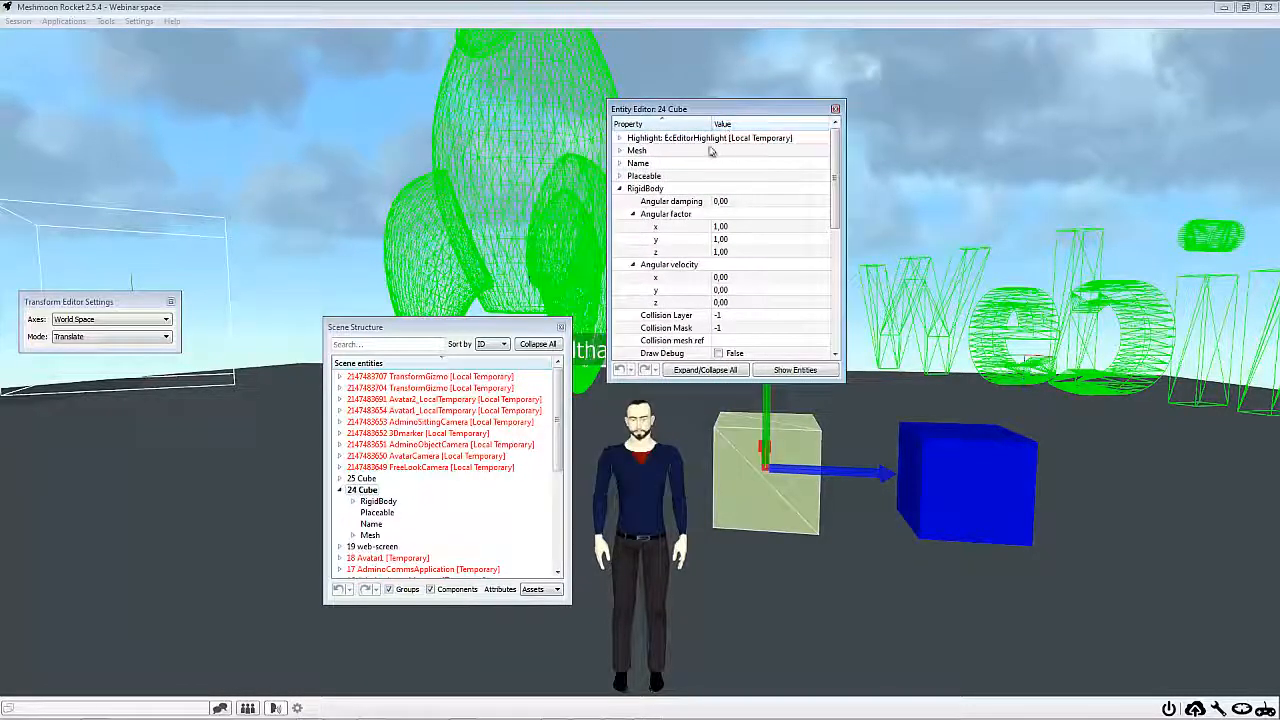
{"action": "left_click", "coordinate": [619, 150]}
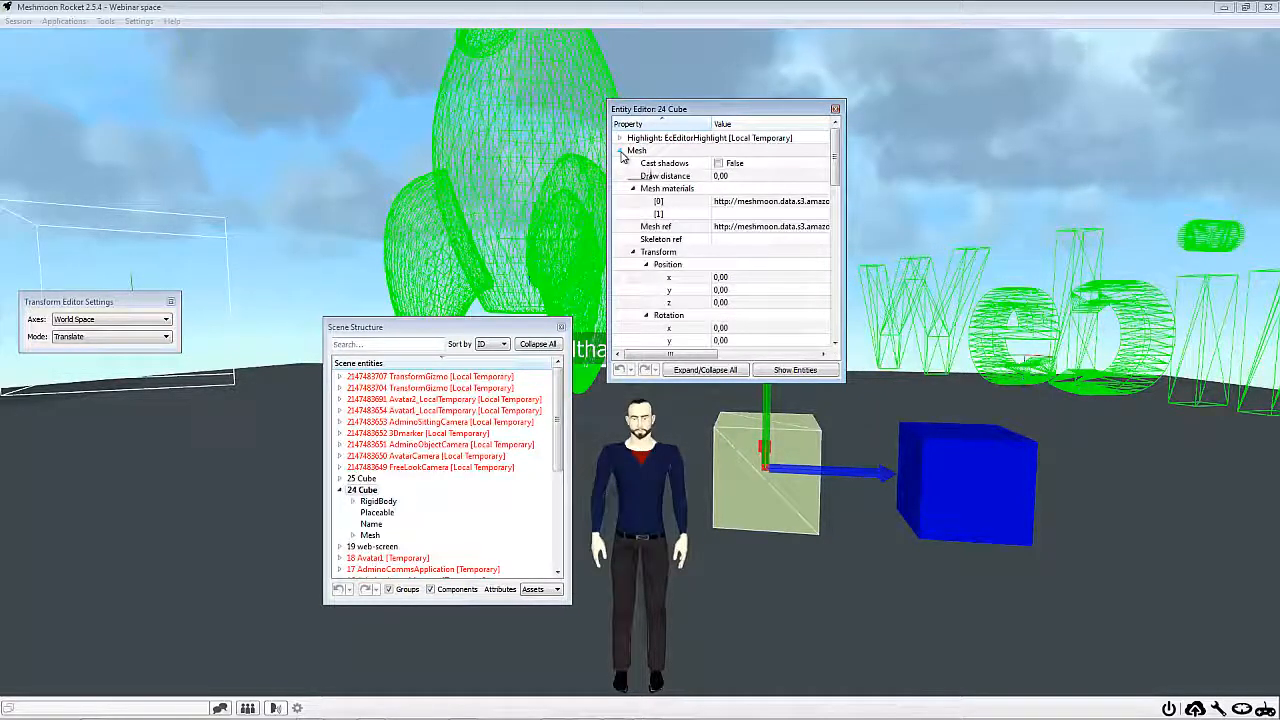
{"action": "left_click", "coordinate": [619, 150]}
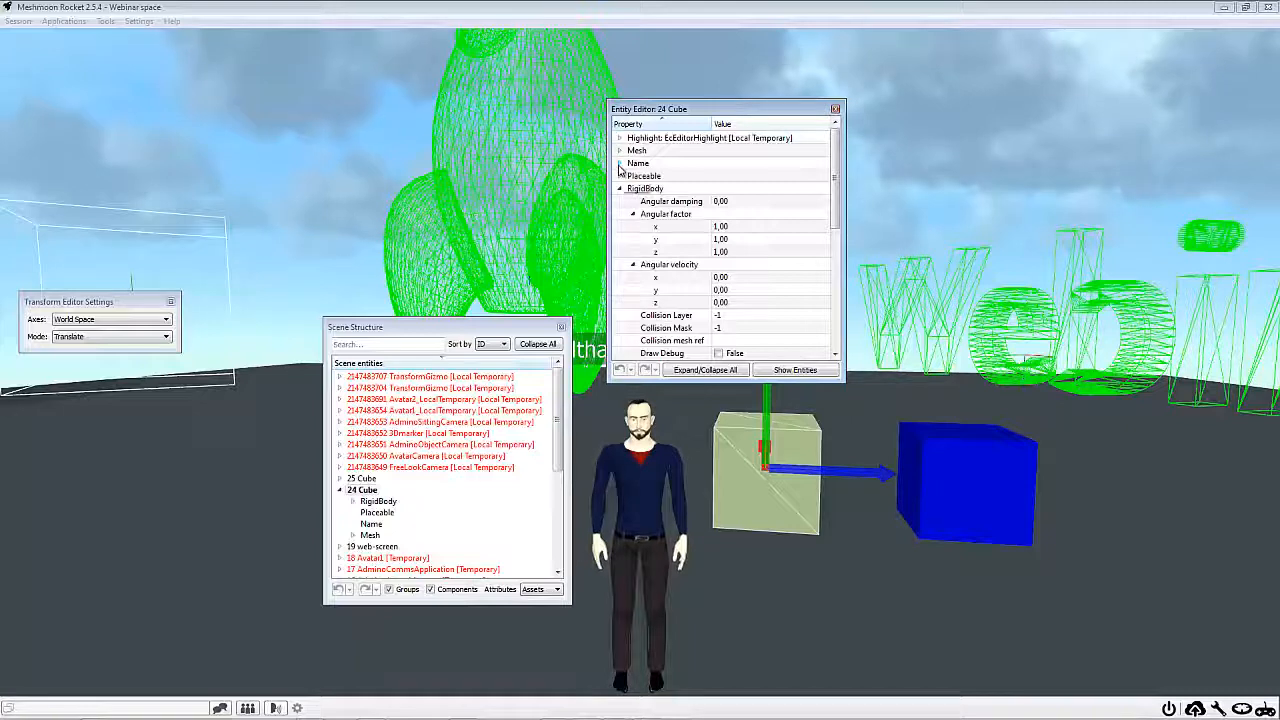
{"action": "left_click", "coordinate": [619, 163]}
{"action": "left_click", "coordinate": [619, 163]}
{"action": "left_click", "coordinate": [619, 176]}
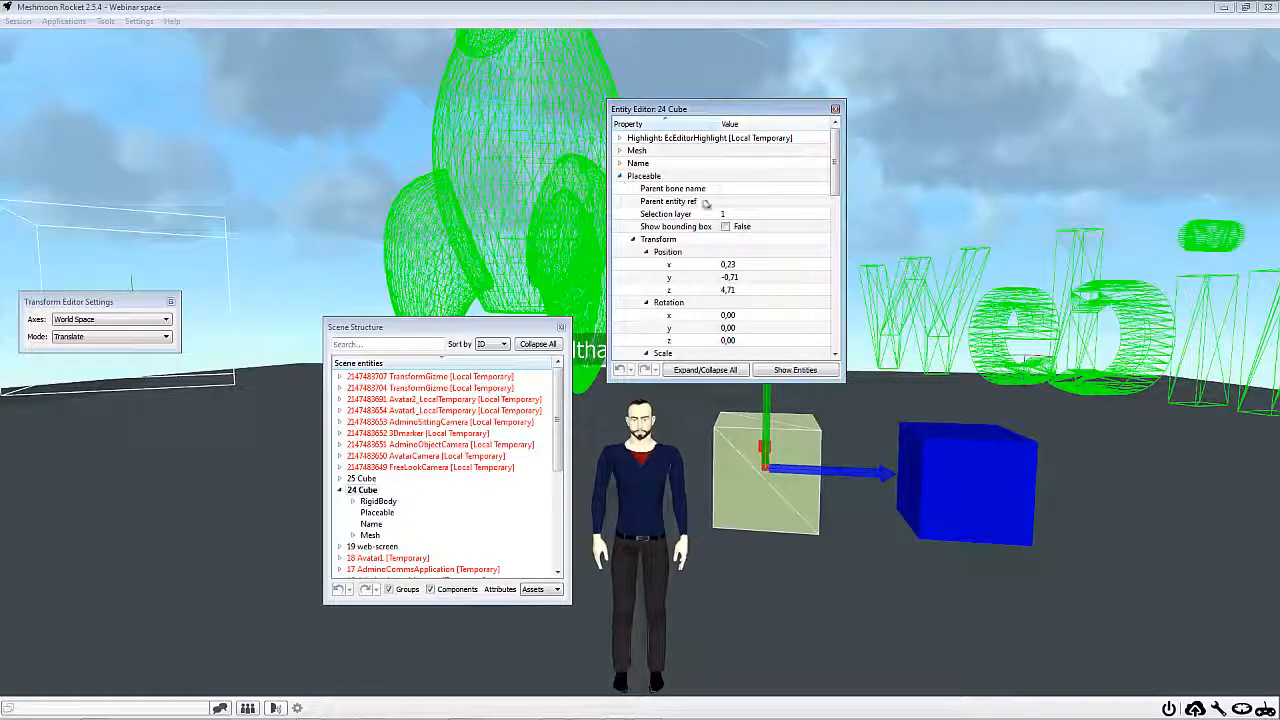
{"action": "scroll", "coordinate": [706, 210], "scroll_direction": "down", "scroll_amount": 2}
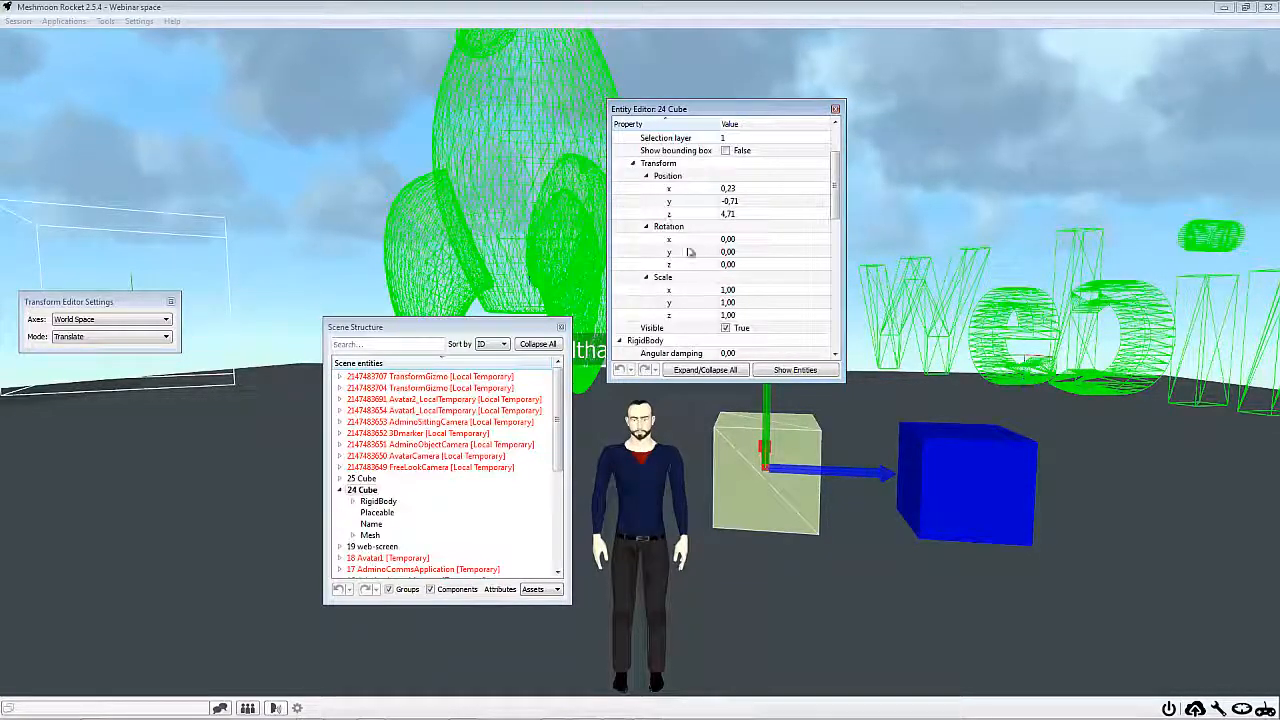
{"action": "scroll", "coordinate": [689, 253], "scroll_direction": "up", "scroll_amount": 2}
{"action": "left_click", "coordinate": [620, 176]}
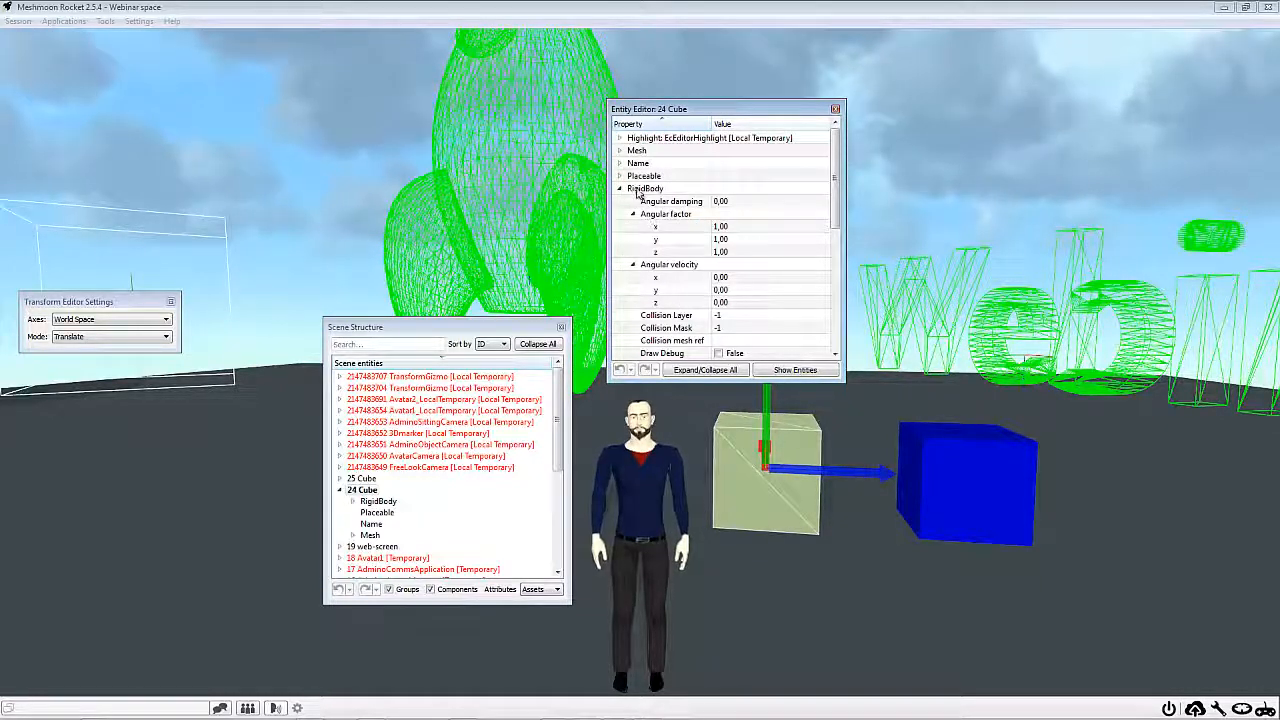
- Examine the white cube's RigidBody attributes and available shape types, keep Box, and close the entity editor
{"action": "scroll", "coordinate": [657, 220], "scroll_direction": "down", "scroll_amount": 2}
{"action": "scroll", "coordinate": [650, 205], "scroll_direction": "up", "scroll_amount": 2}
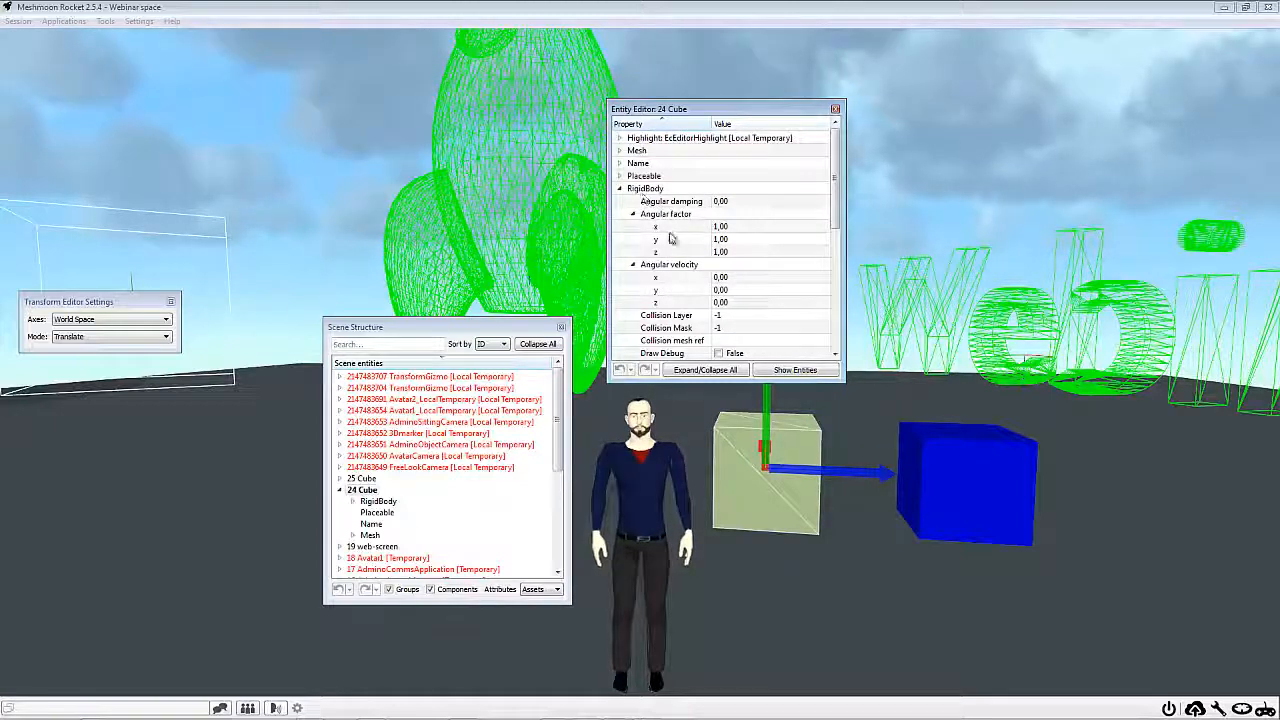
{"action": "scroll", "coordinate": [671, 238], "scroll_direction": "down", "scroll_amount": 1}
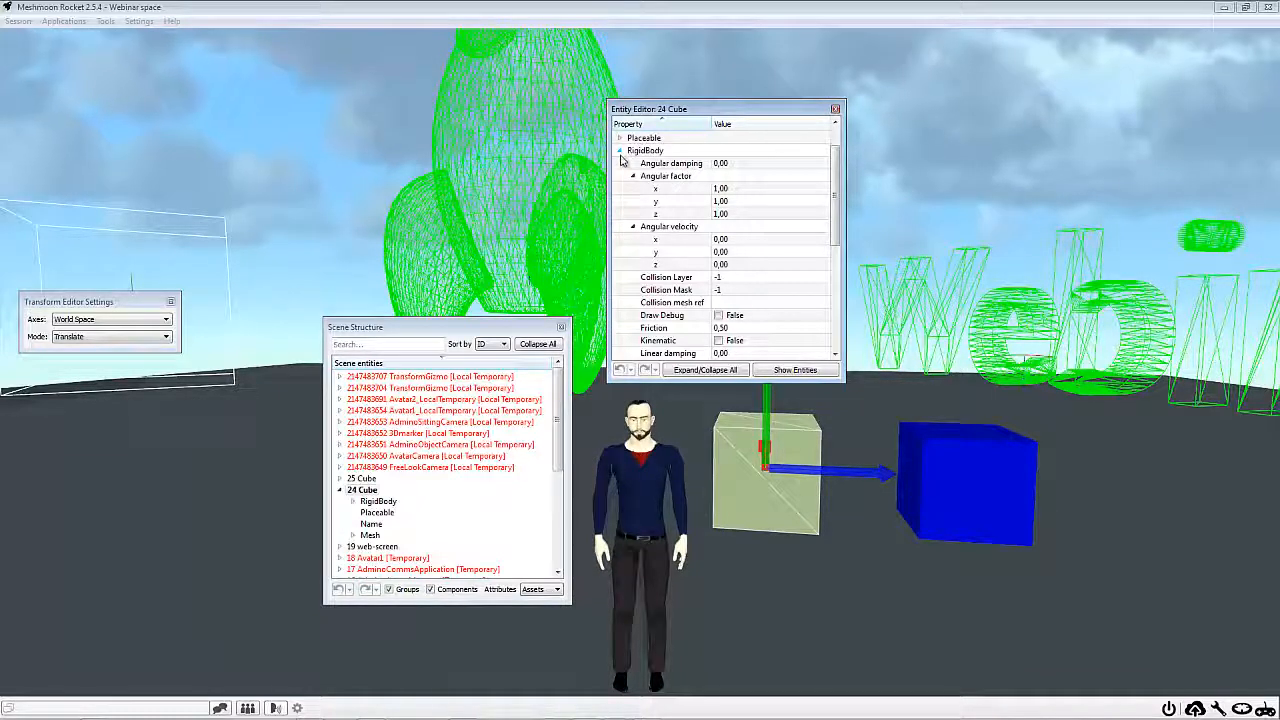
{"action": "scroll", "coordinate": [660, 230], "scroll_direction": "down", "scroll_amount": 6}
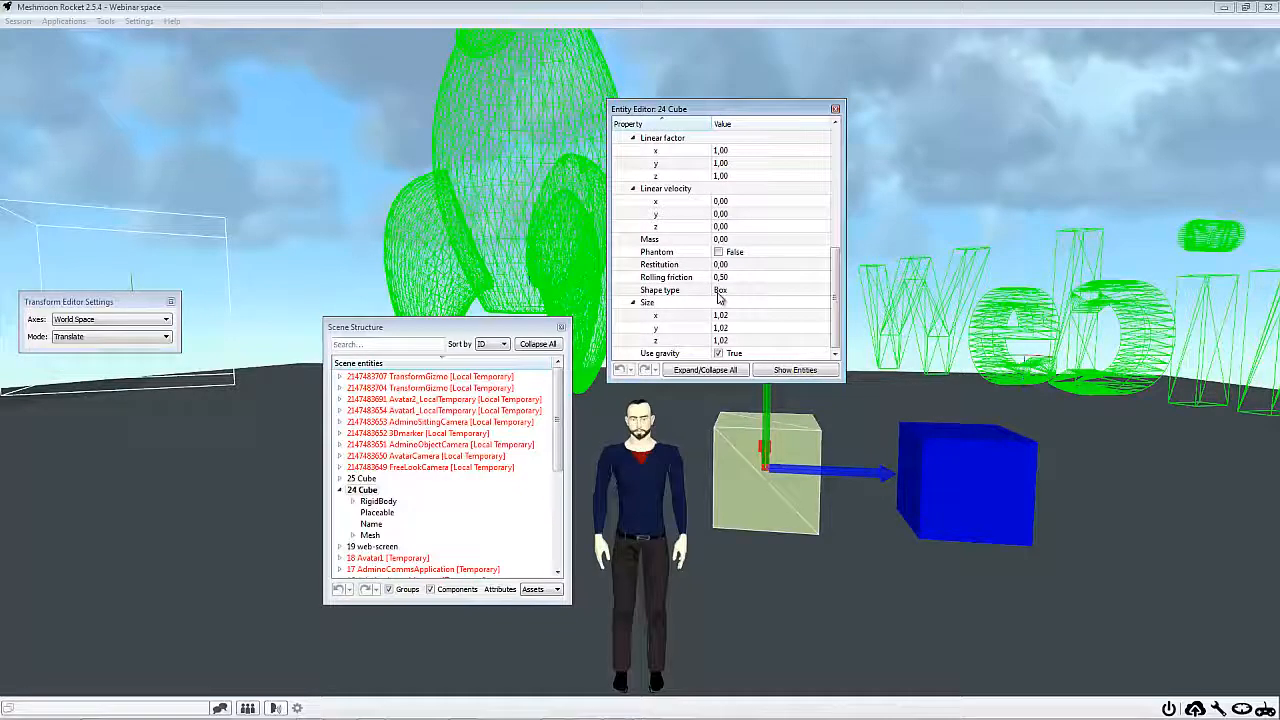
{"action": "scroll", "coordinate": [665, 260], "scroll_direction": "up", "scroll_amount": 4}
{"action": "scroll", "coordinate": [652, 207], "scroll_direction": "down", "scroll_amount": 4}
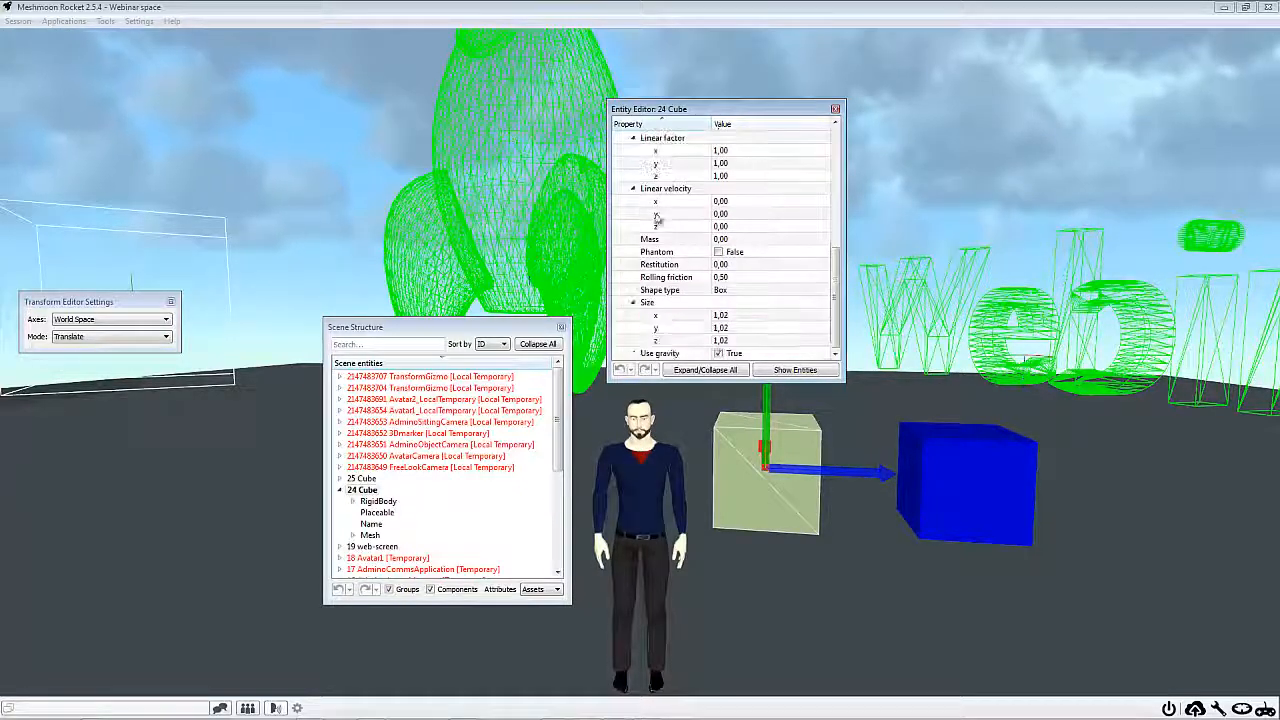
{"action": "left_click", "coordinate": [657, 290]}
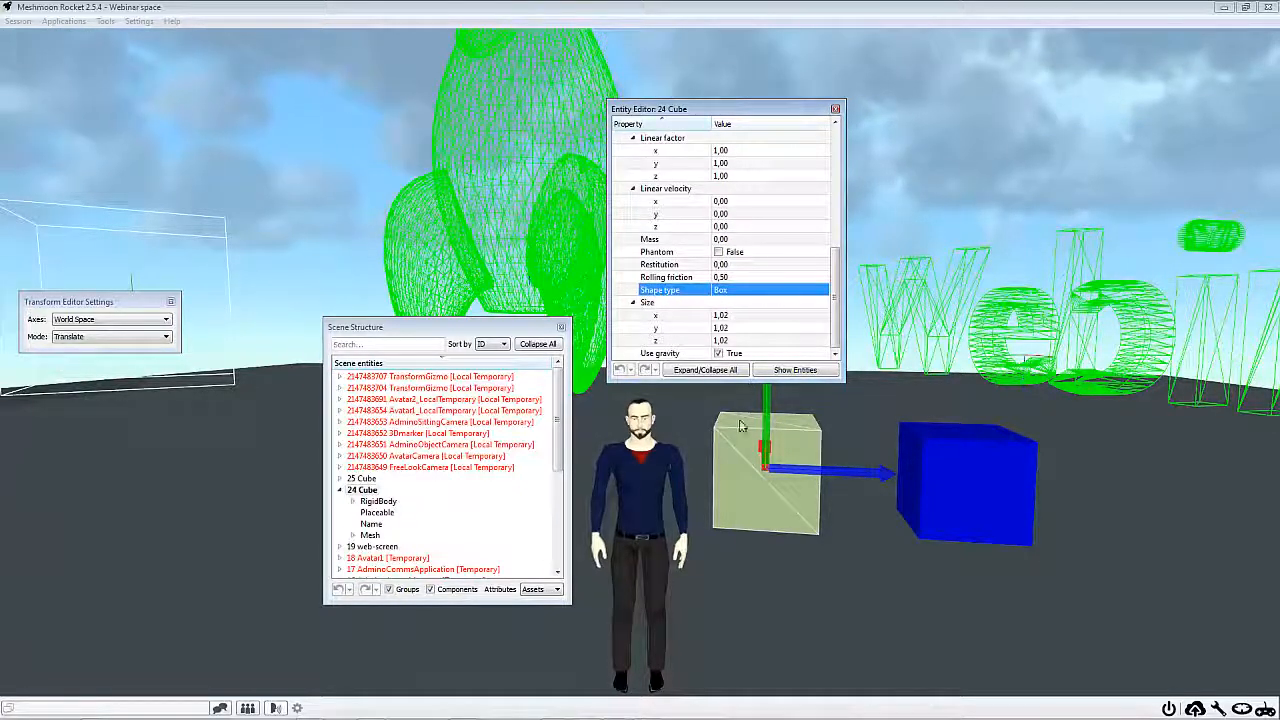
{"action": "left_click", "coordinate": [730, 291]}
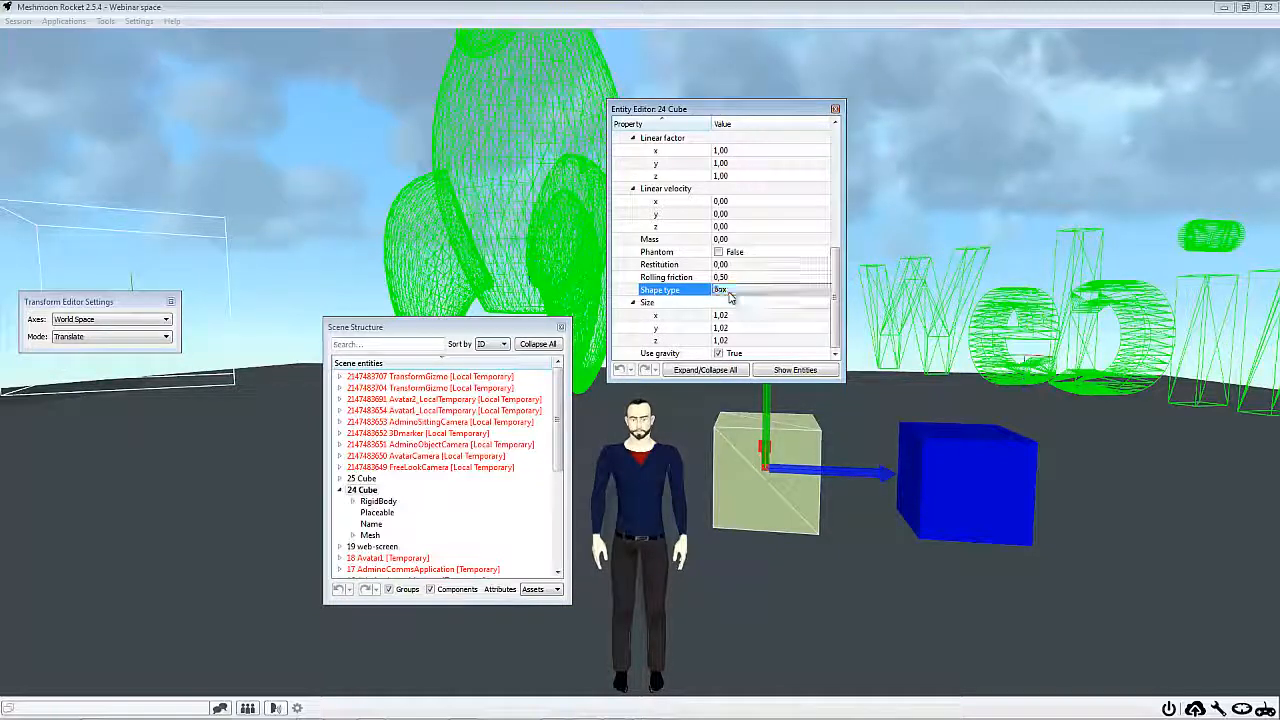
{"action": "left_click", "coordinate": [730, 291]}
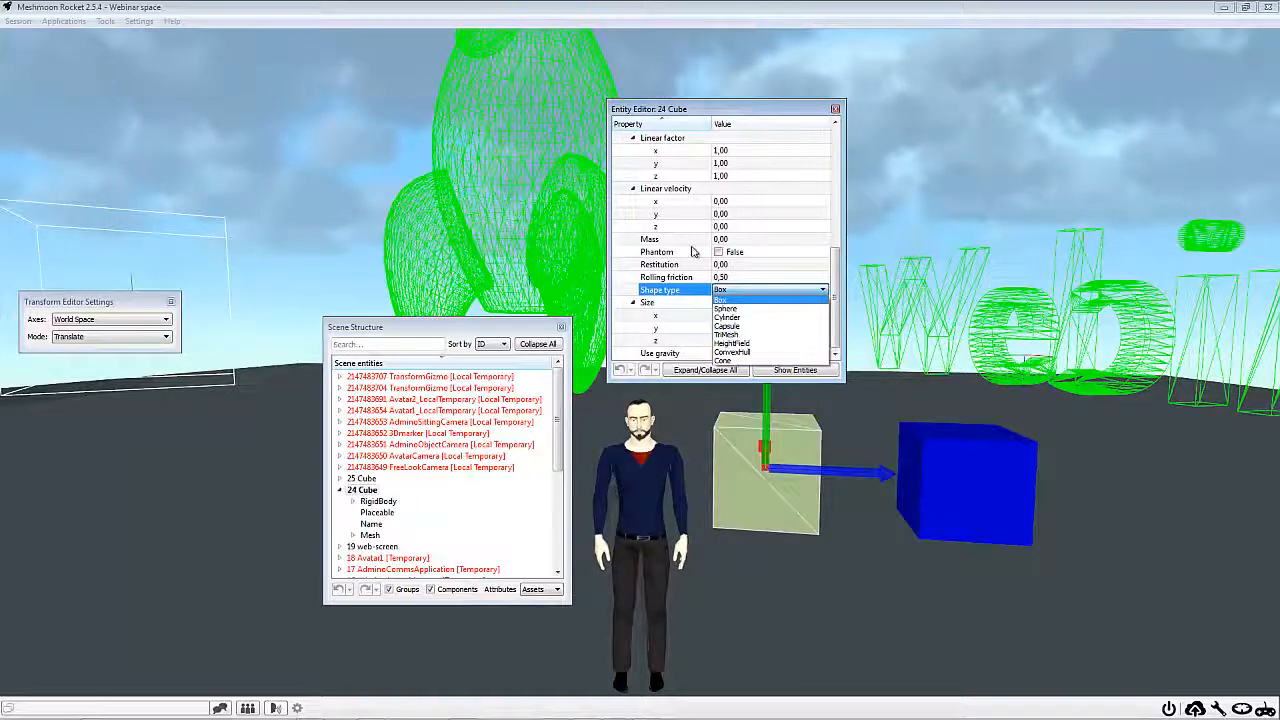
{"action": "left_click", "coordinate": [755, 299]}
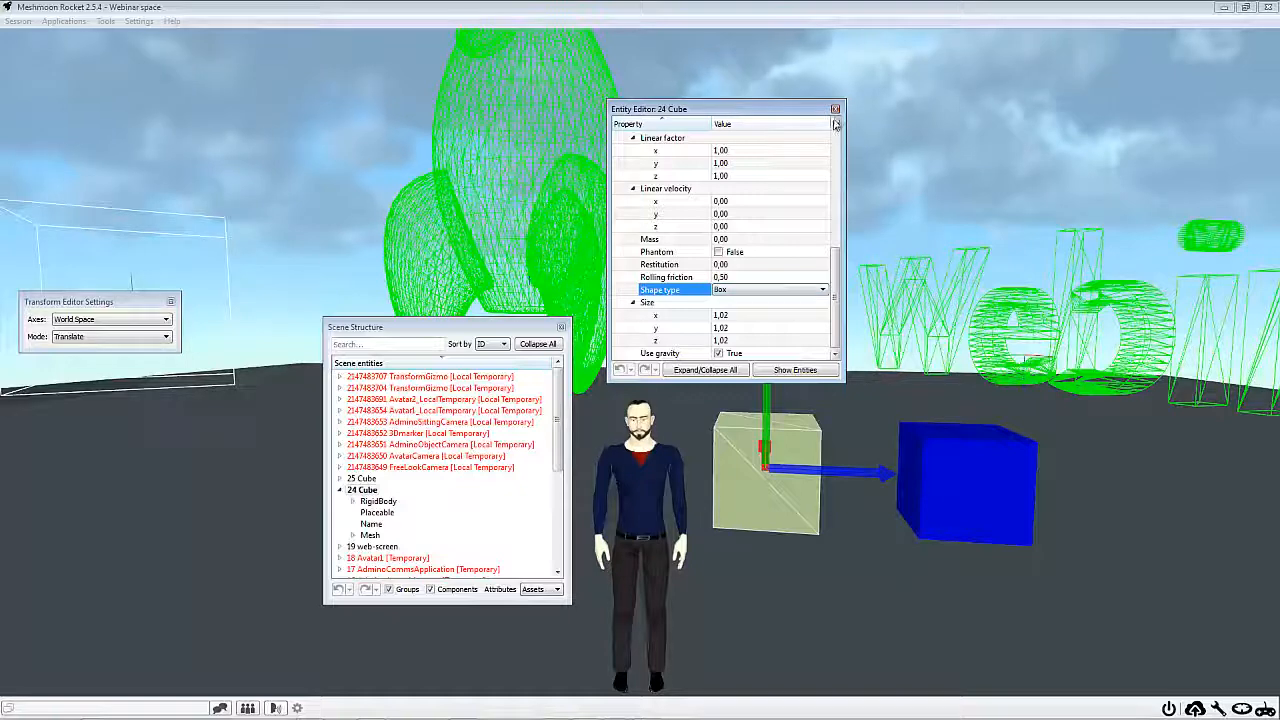
{"action": "scroll", "coordinate": [757, 191], "scroll_direction": "up", "scroll_amount": 6}
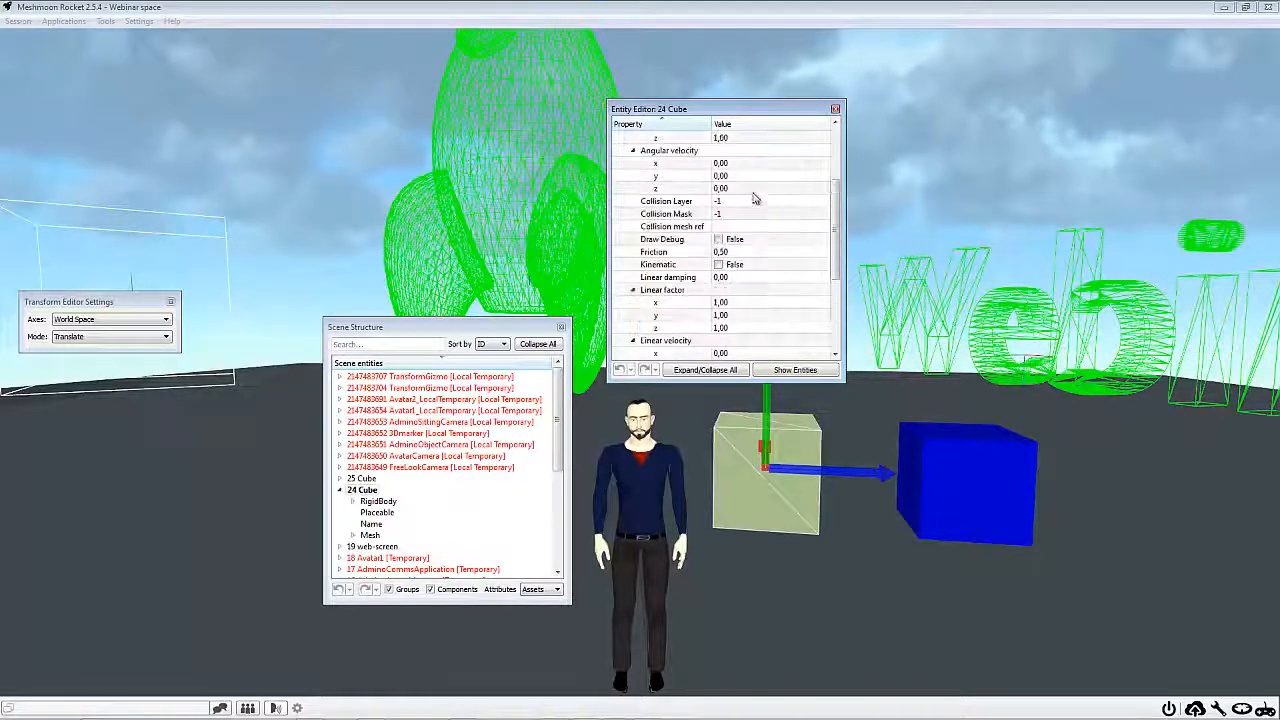
{"action": "left_click", "coordinate": [620, 151]}
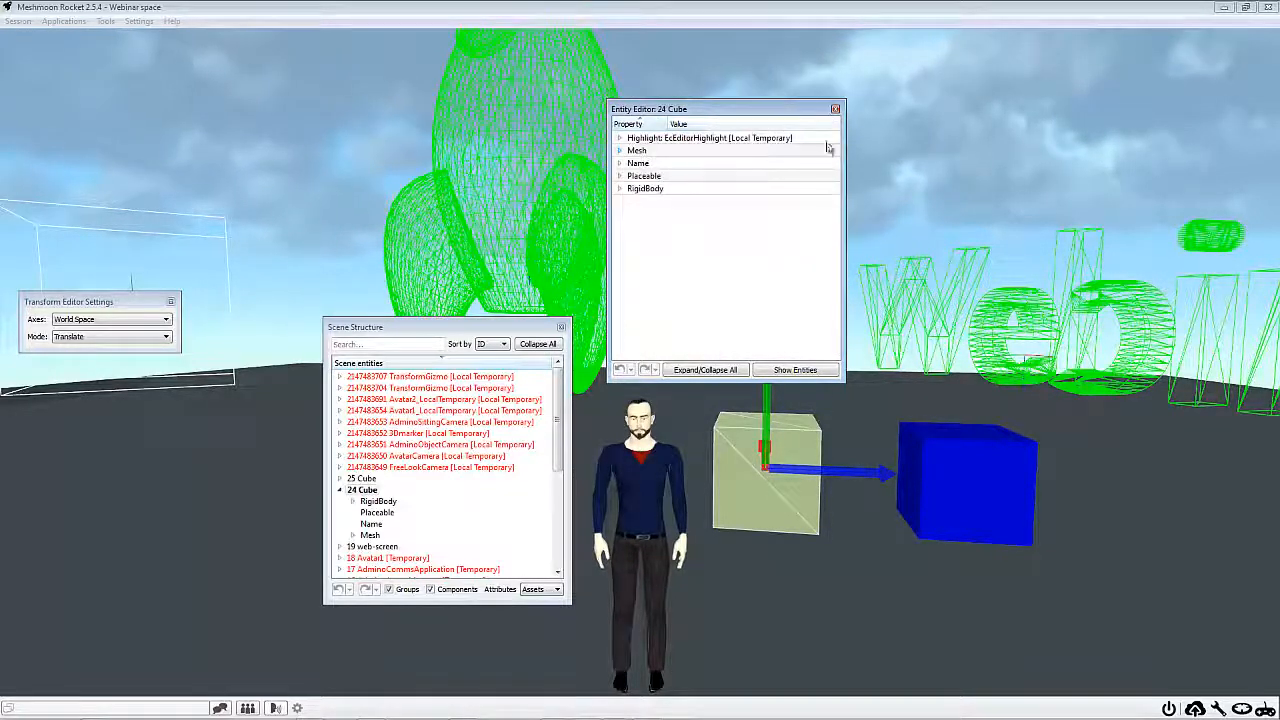
{"action": "left_click", "coordinate": [836, 110]}
- Walk the avatar into the white cube and into the blue cube to compare their collision behaviour
{"action": "key", "text": "Right"}
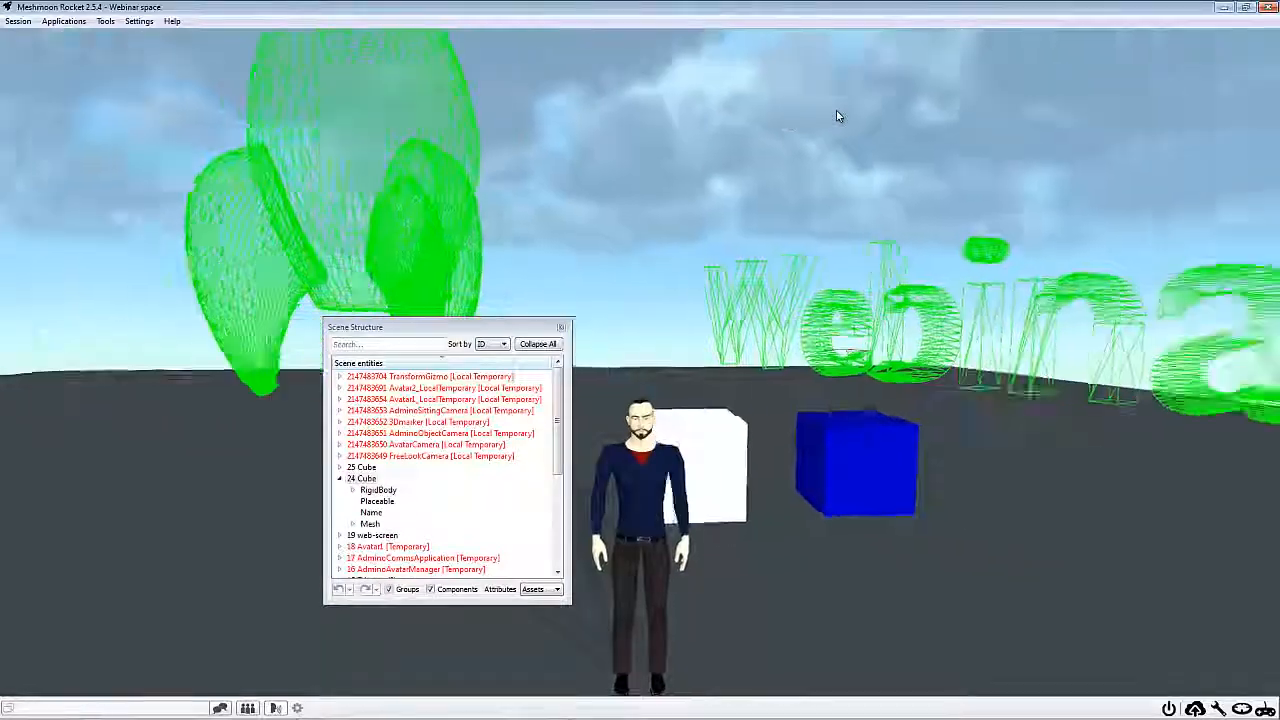
{"action": "key", "text": "Up"}
{"action": "key", "text": "Left"}
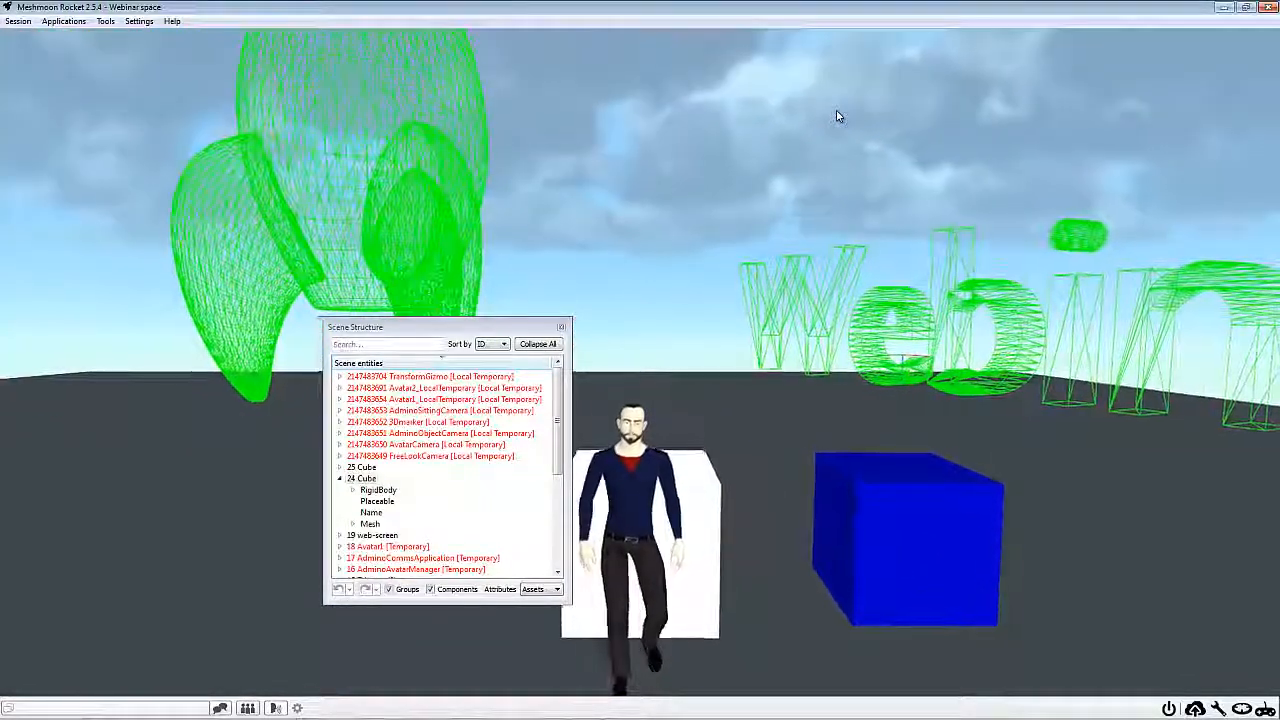
{"action": "key", "text": "Right"}
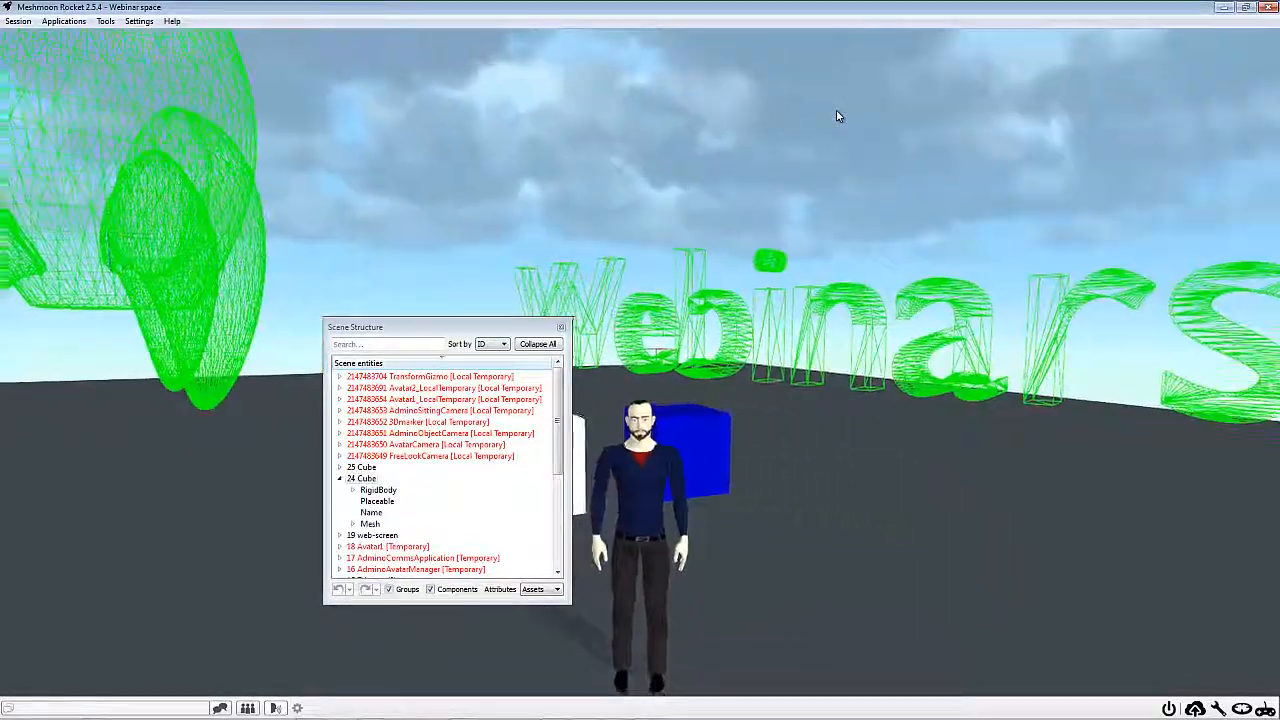
{"action": "key", "text": "Up"}
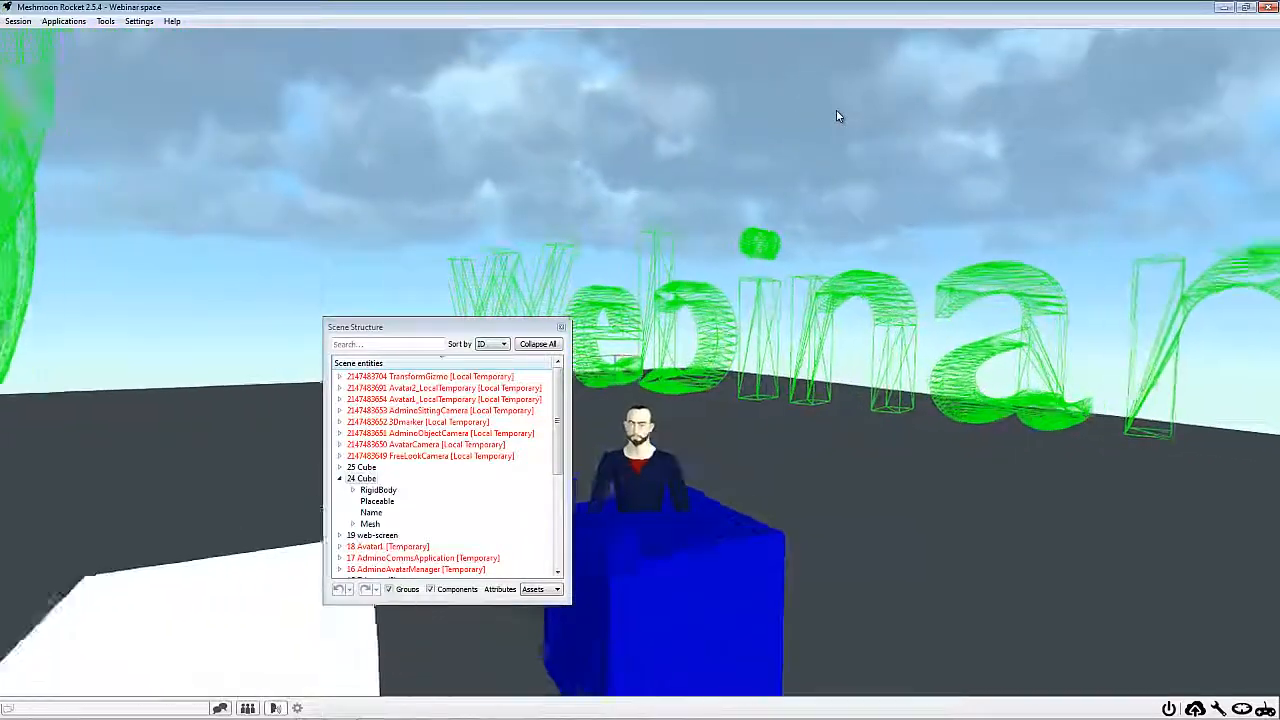
- Back the avatar out of the blue cube, turn it to face both cubes, and reposition the scene structure window
{"action": "key", "text": "Left"}
{"action": "key", "text": "Right"}
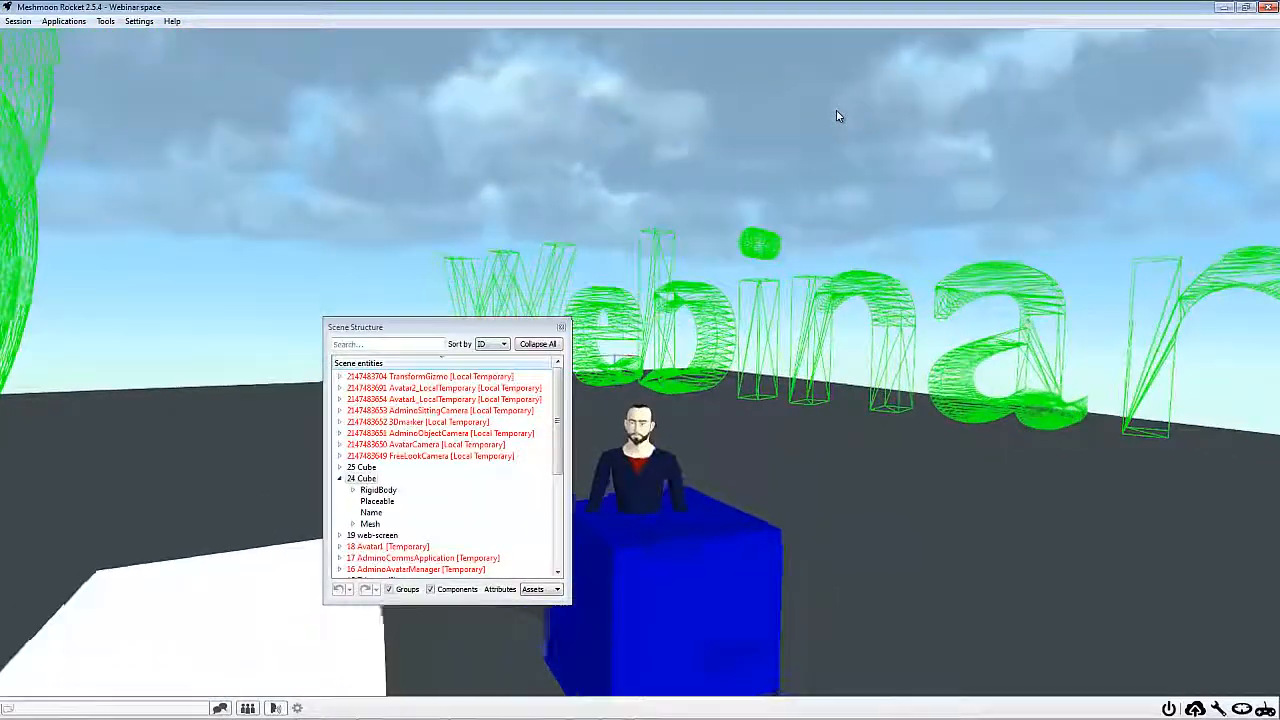
{"action": "key", "text": "Down"}
{"action": "key", "text": "Left"}
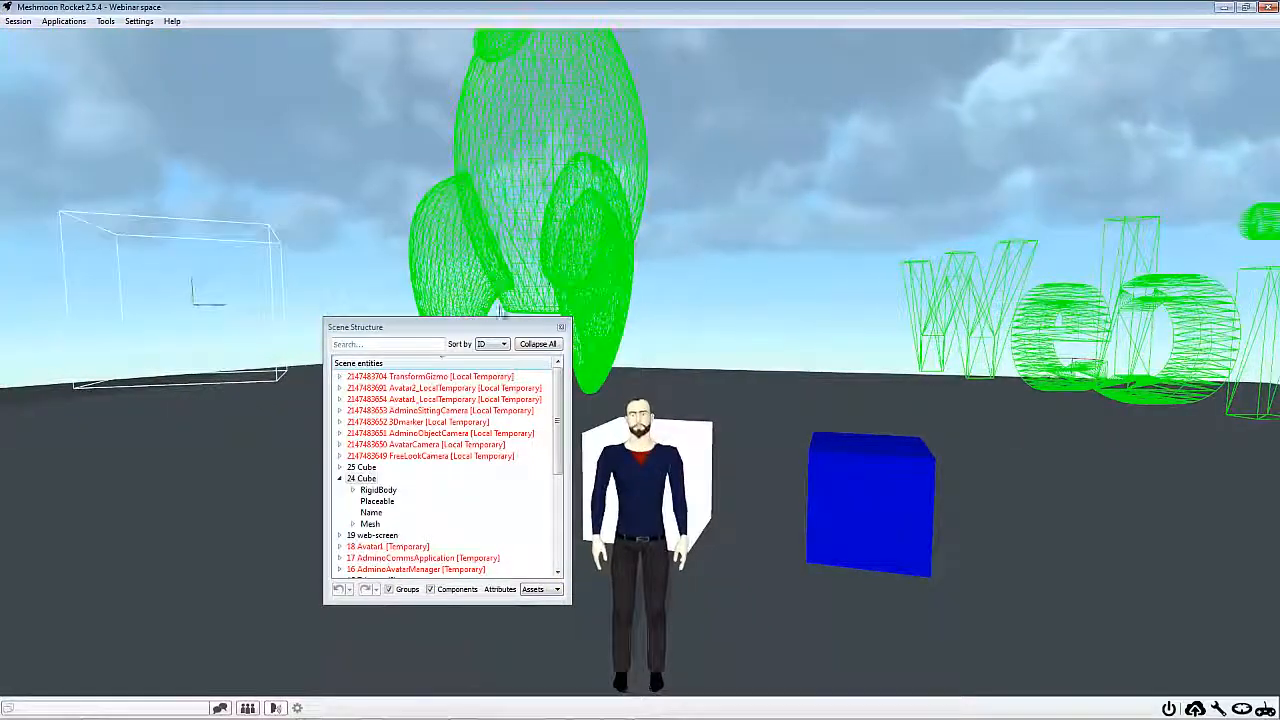
{"action": "left_click_drag", "start_coordinate": [490, 331], "coordinate": [421, 264]}
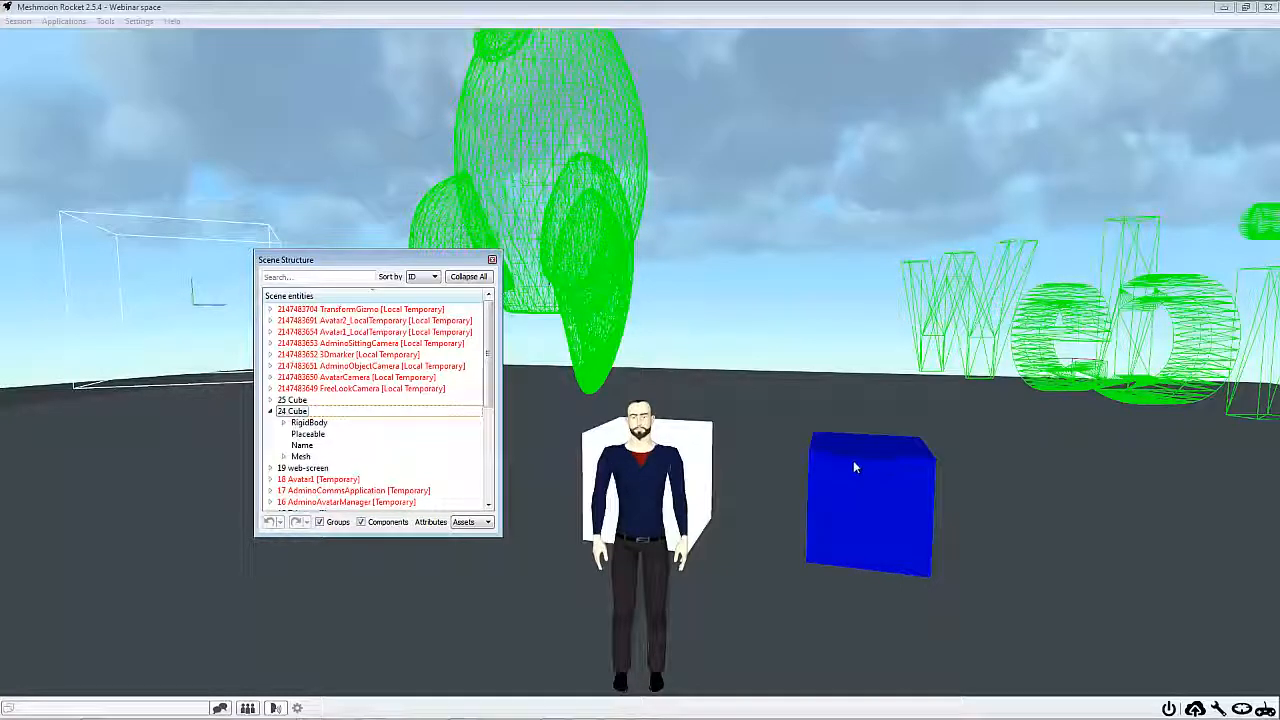
{"action": "double_click", "coordinate": [292, 400]}
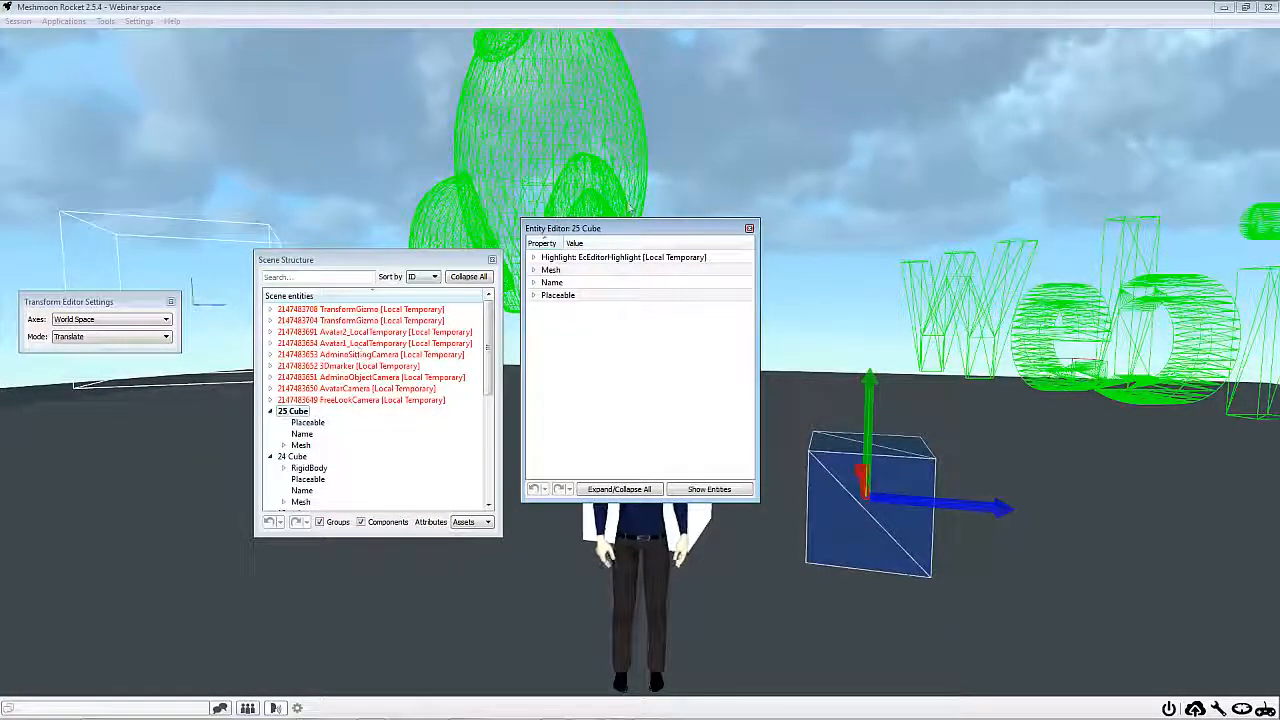
{"action": "left_click_drag", "start_coordinate": [435, 259], "coordinate": [422, 166]}
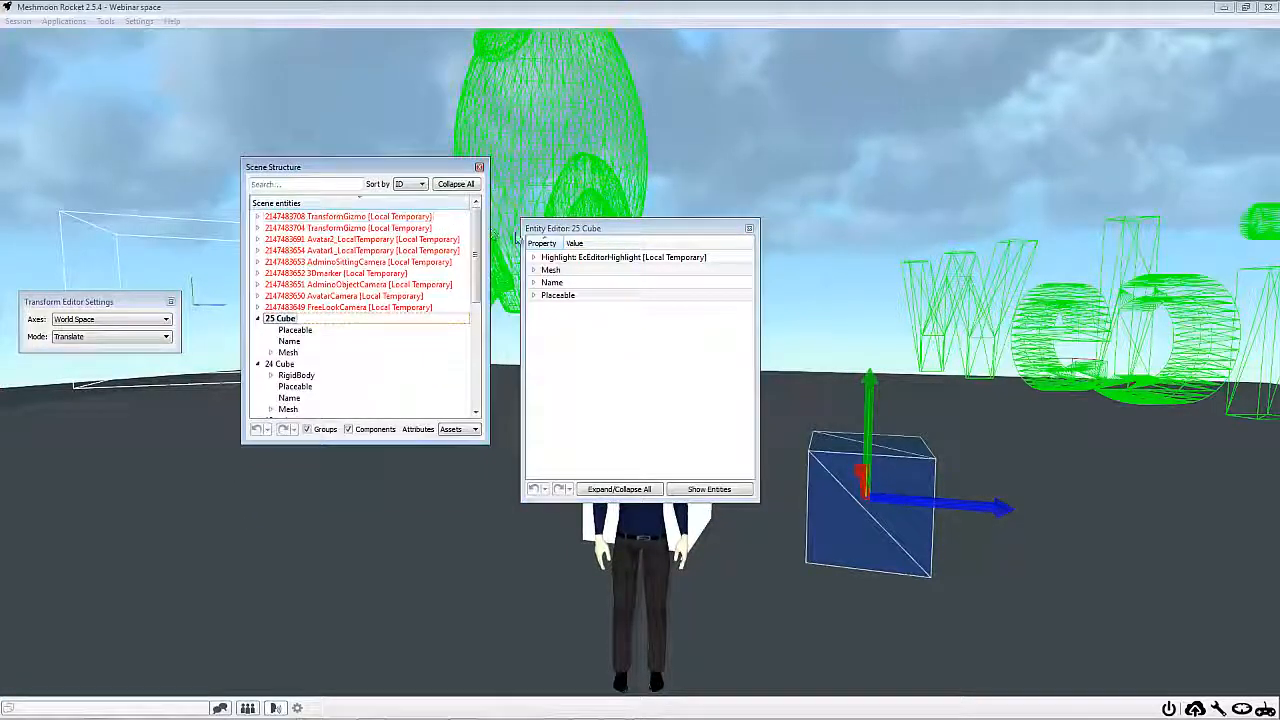
{"action": "right_click", "coordinate": [635, 366]}
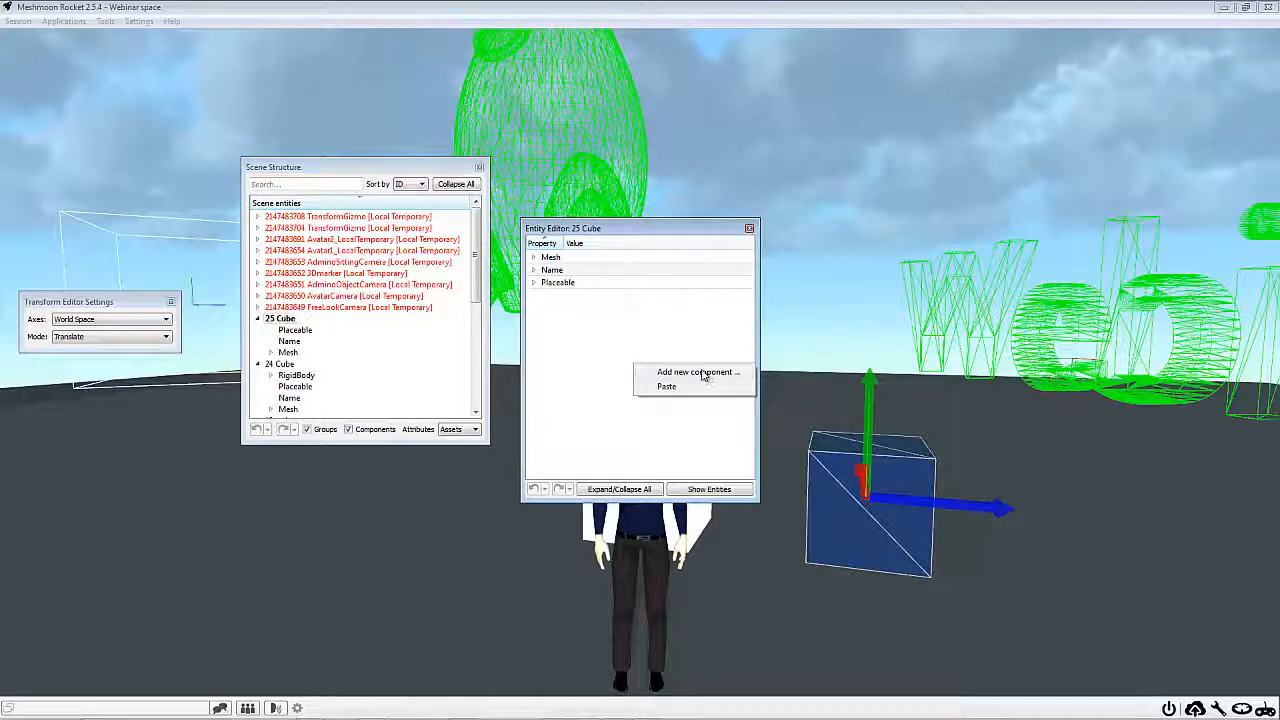
{"action": "left_click", "coordinate": [703, 373]}
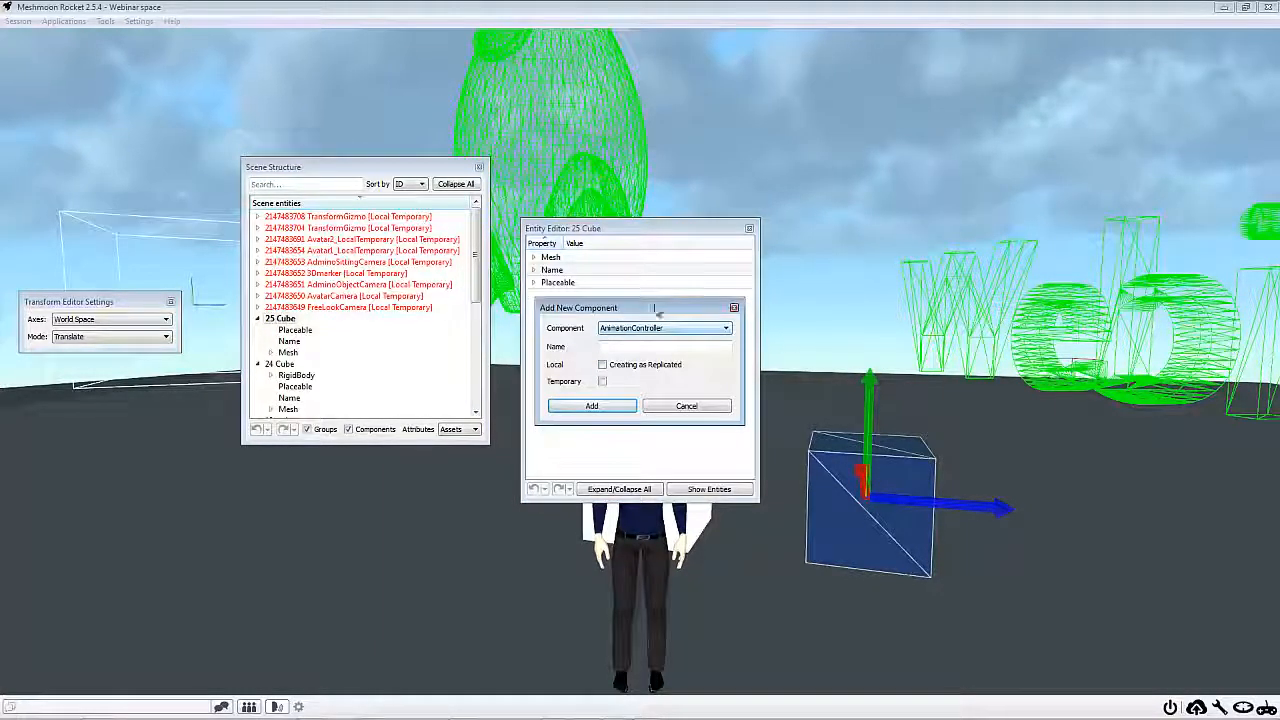
{"action": "left_click", "coordinate": [734, 307]}
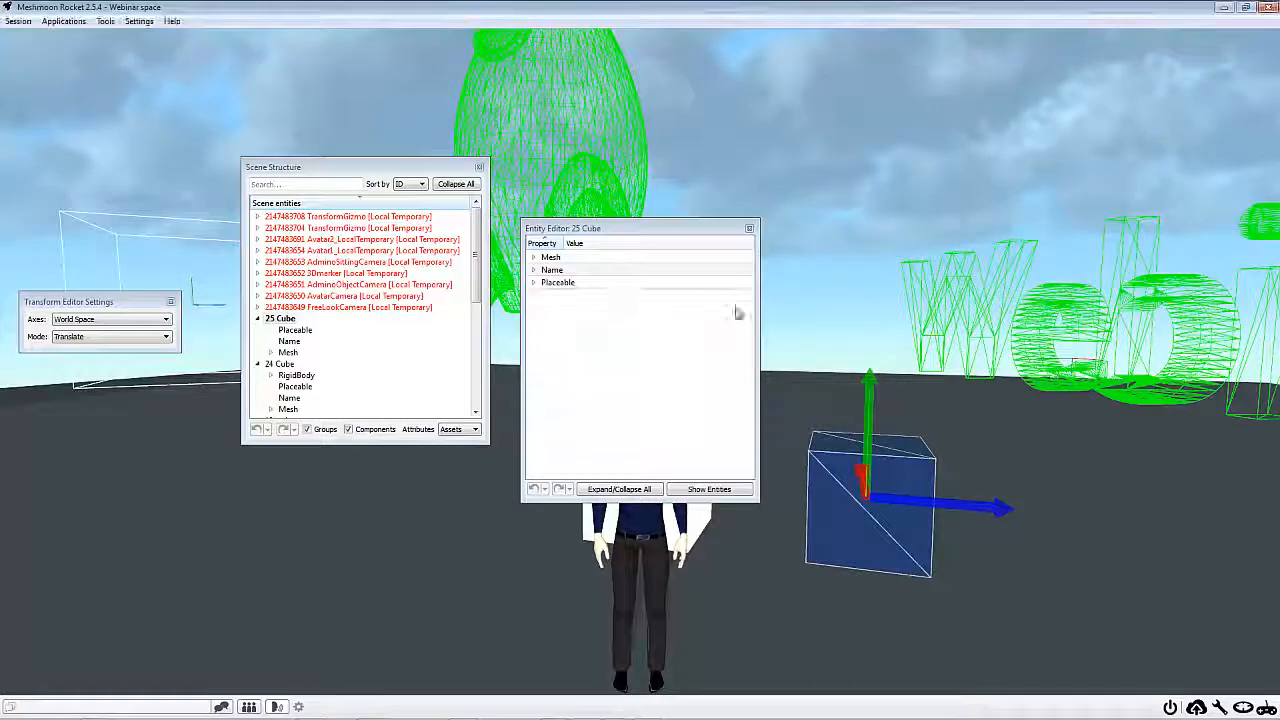
{"action": "left_click", "coordinate": [749, 228]}
- Open the blue cube (25 Cube) in the entity editor and add a RigidBody component to it
{"action": "double_click", "coordinate": [289, 309]}
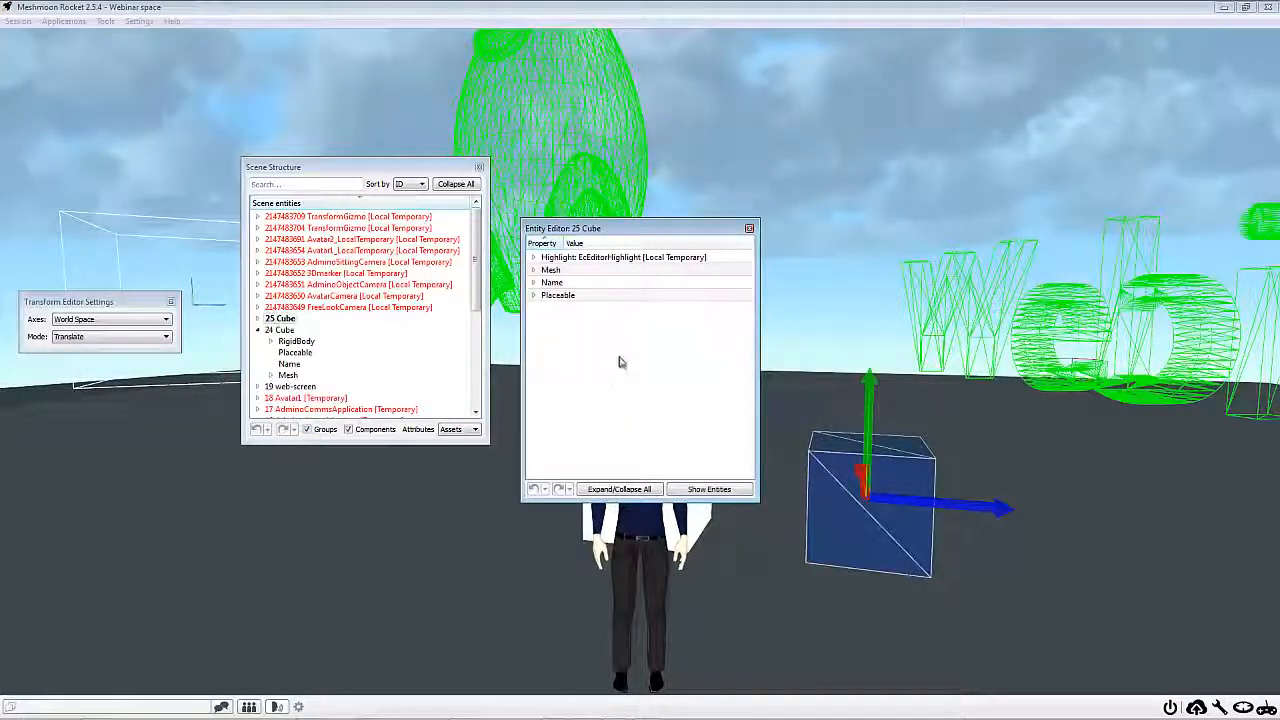
{"action": "right_click", "coordinate": [619, 362]}
{"action": "left_click", "coordinate": [645, 367]}
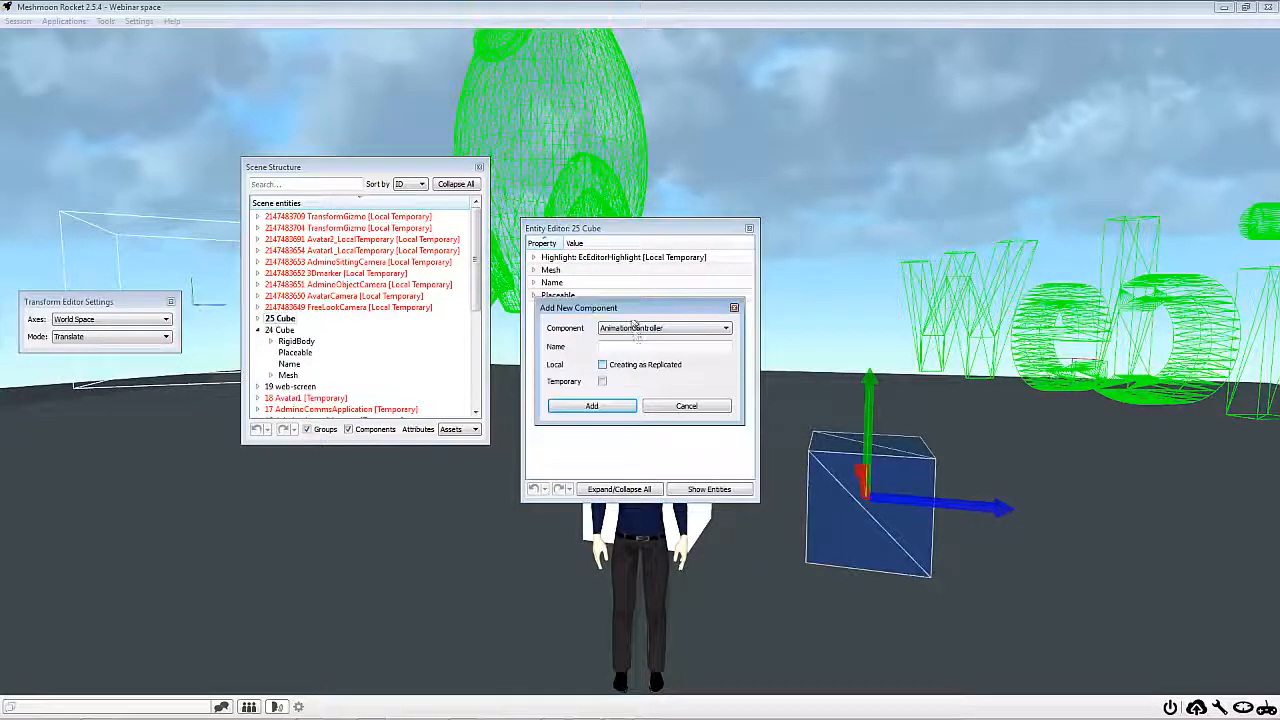
{"action": "left_click", "coordinate": [636, 329]}
{"action": "scroll", "coordinate": [645, 384], "scroll_direction": "down", "scroll_amount": 5}
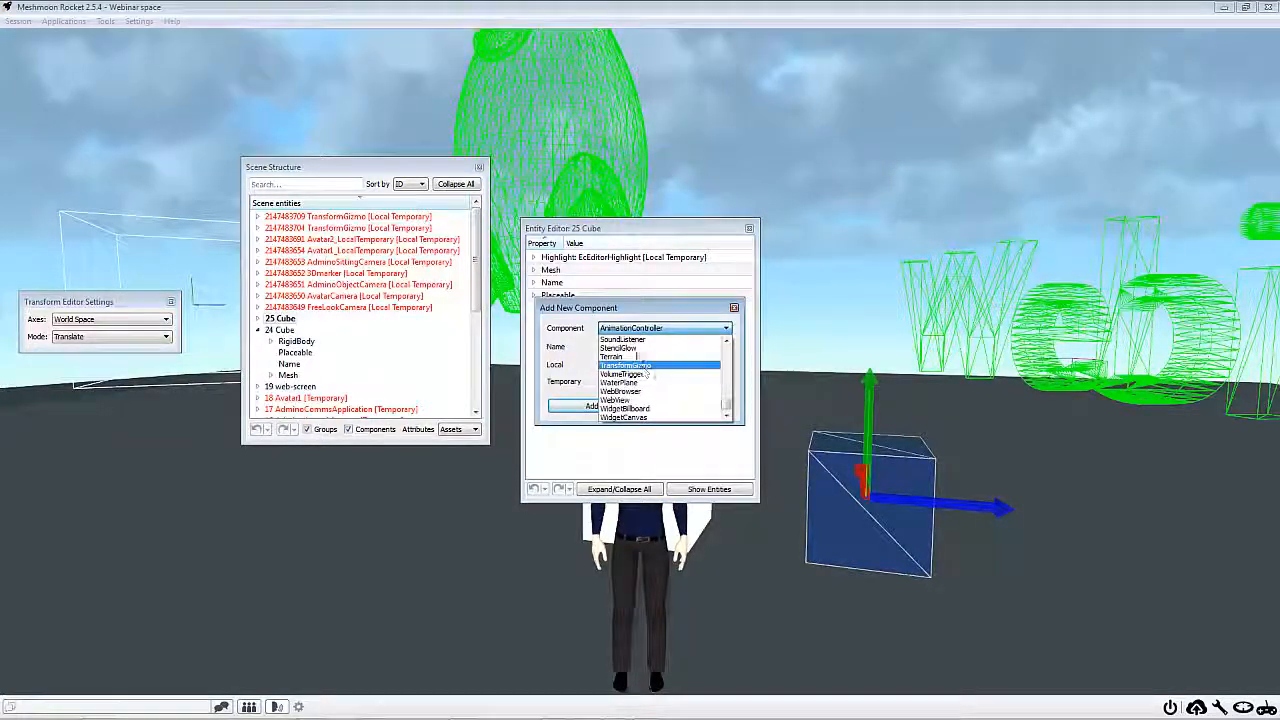
{"action": "scroll", "coordinate": [625, 385], "scroll_direction": "up", "scroll_amount": 3}
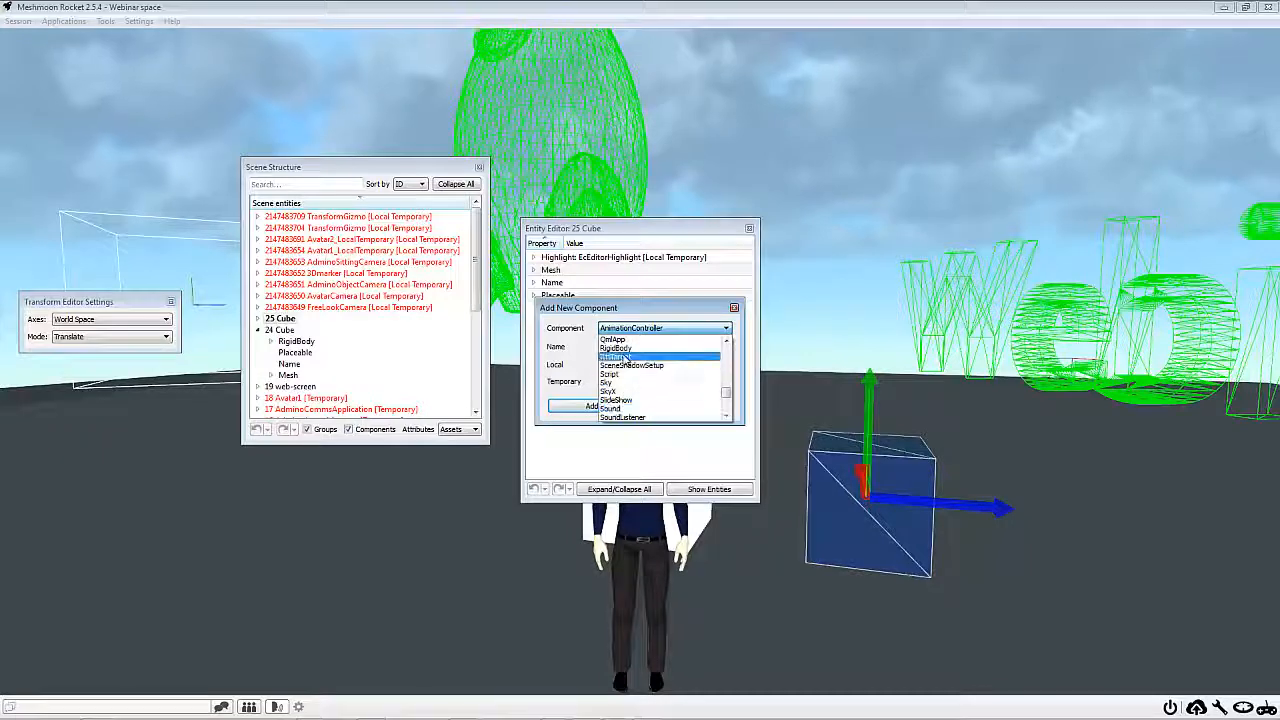
{"action": "left_click", "coordinate": [606, 414]}
{"action": "left_click", "coordinate": [605, 412]}
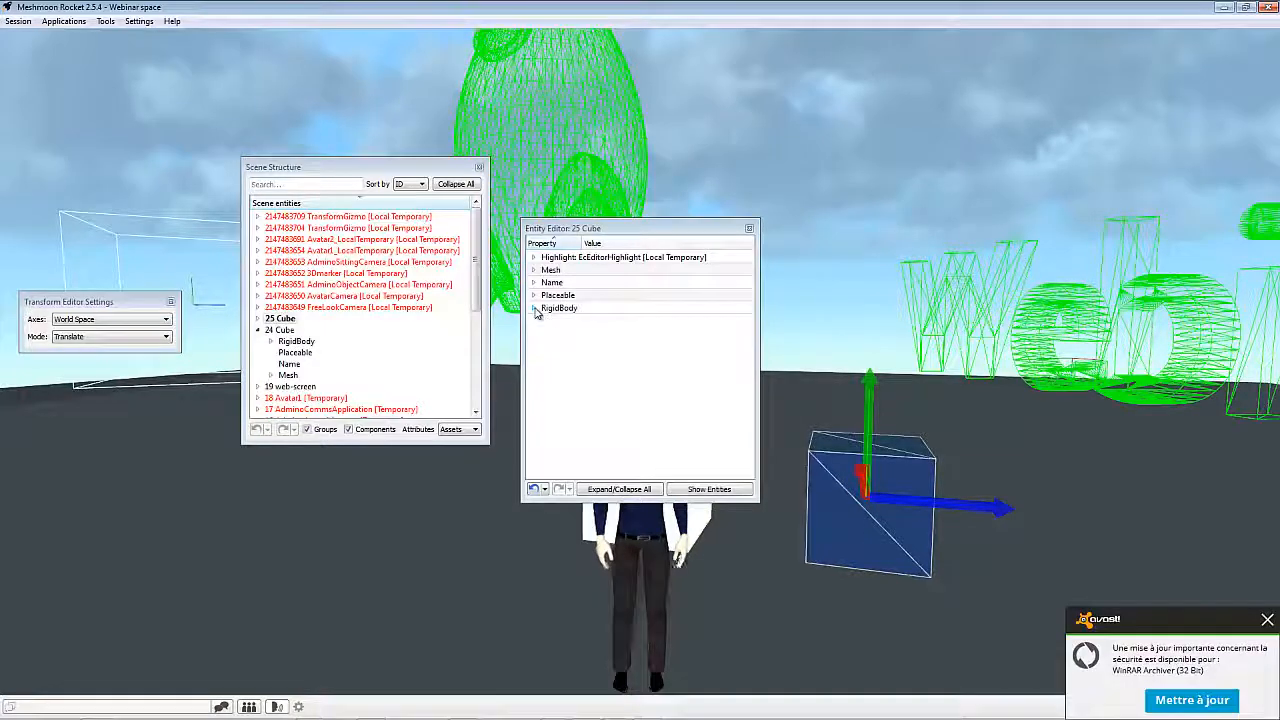
- Examine the blue cube's RigidBody attributes, place the entity editor clear of both cubes, and turn the avatar toward the blue cube
{"action": "left_click", "coordinate": [535, 309]}
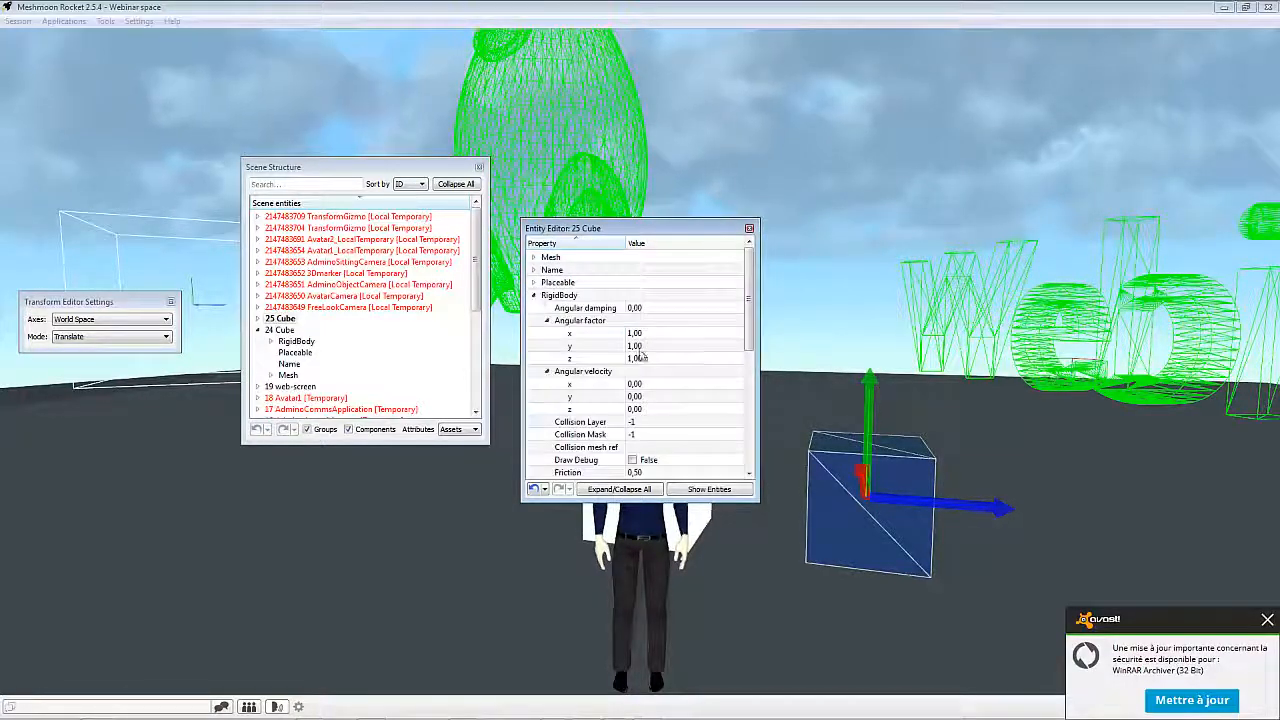
{"action": "scroll", "coordinate": [646, 371], "scroll_direction": "down", "scroll_amount": 3}
{"action": "scroll", "coordinate": [646, 371], "scroll_direction": "down", "scroll_amount": 3}
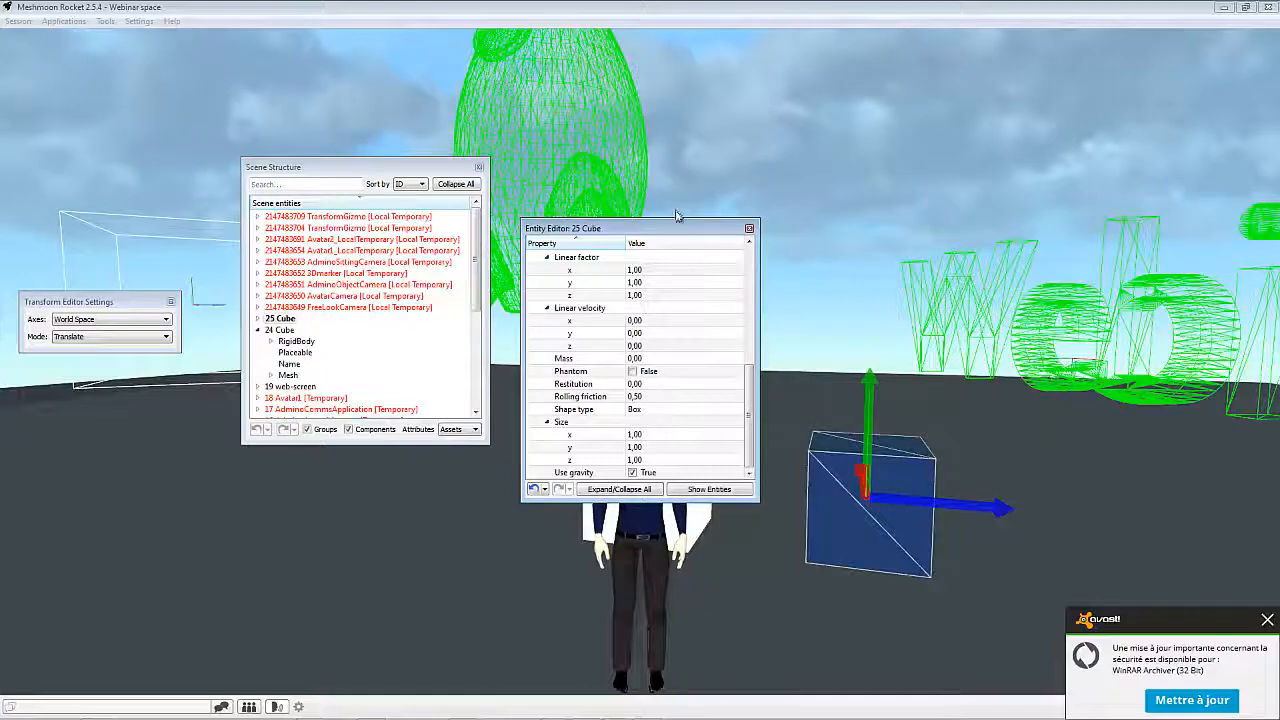
{"action": "left_click_drag", "start_coordinate": [676, 223], "coordinate": [264, 360]}
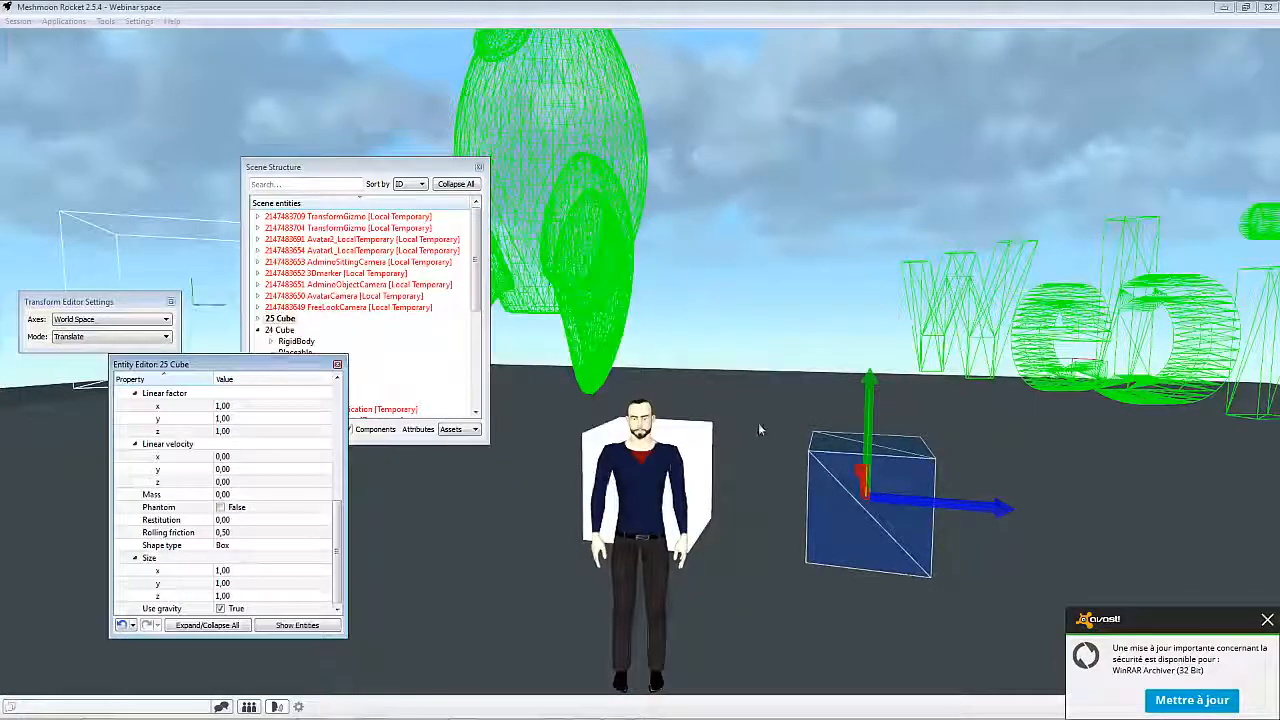
{"action": "mouse_move", "coordinate": [759, 430]}
{"action": "right_mouse_down"}
{"action": "mouse_move", "coordinate": [880, 430]}
{"action": "mouse_move", "coordinate": [780, 430]}
{"action": "right_mouse_up"}
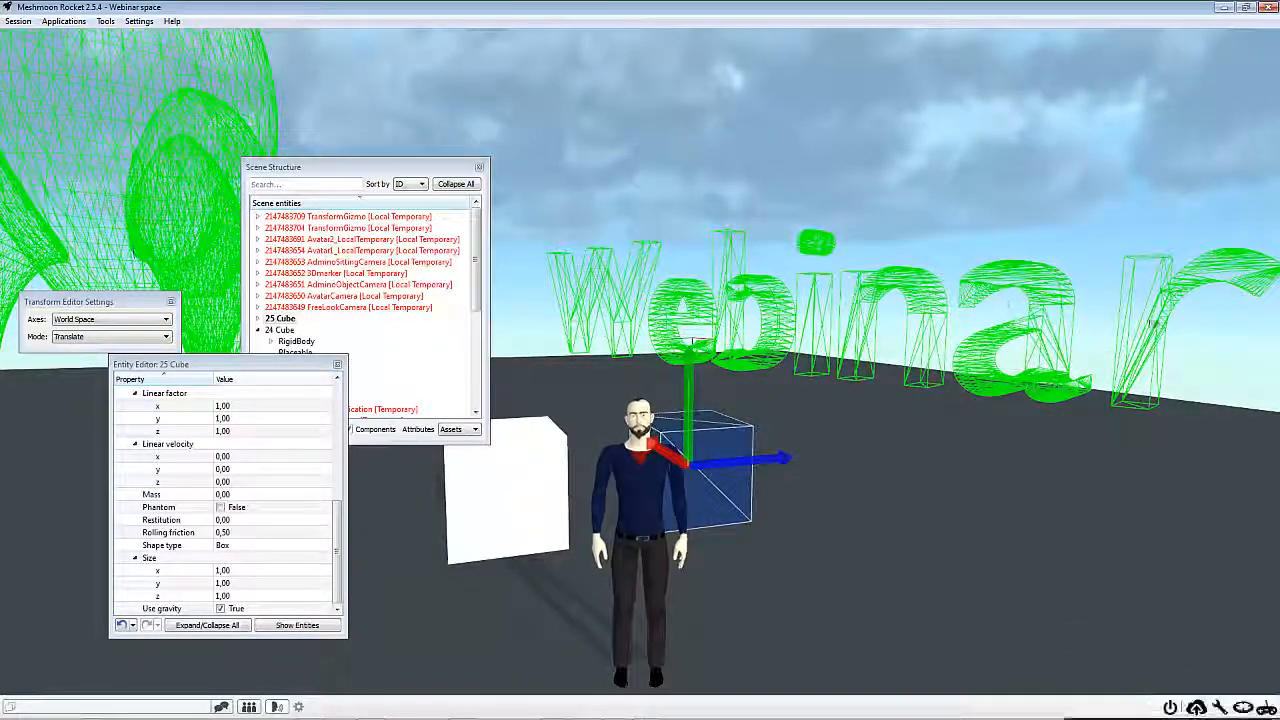
- Load the webinars-text entity into the entity editor and set its Placeable component to visible
{"action": "left_click_drag", "start_coordinate": [380, 166], "coordinate": [414, 167]}
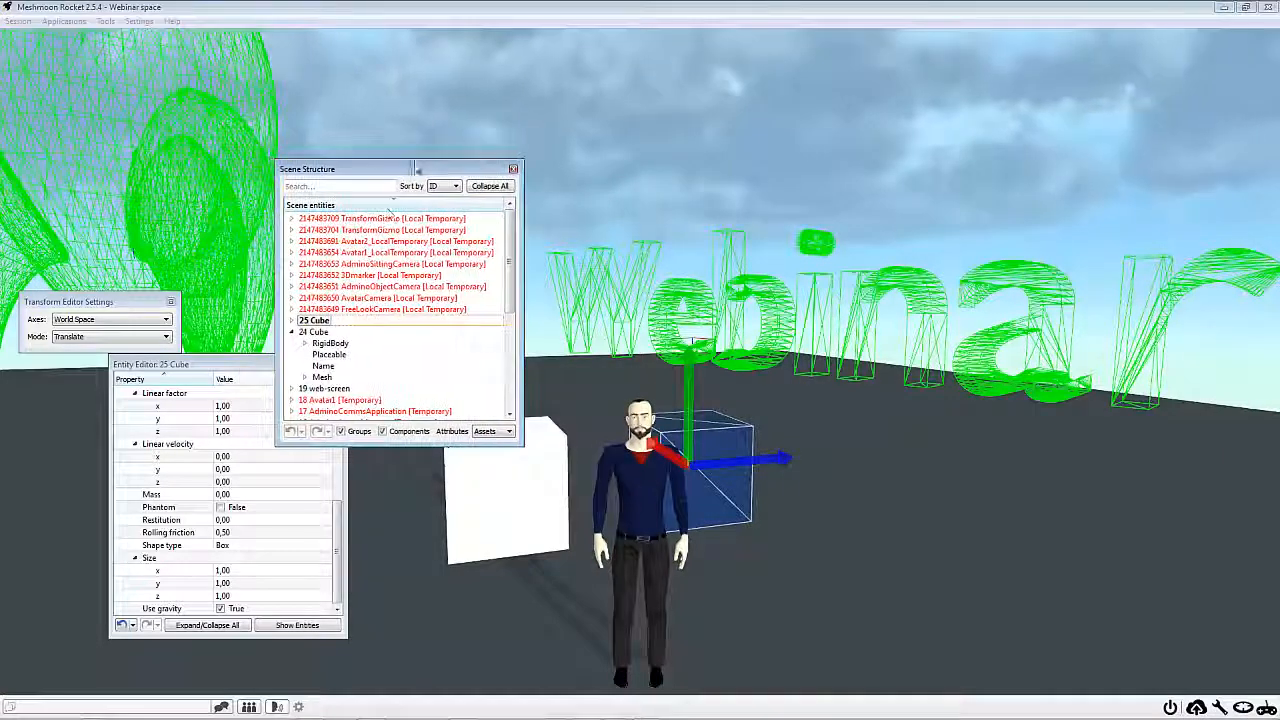
{"action": "left_click", "coordinate": [782, 345]}
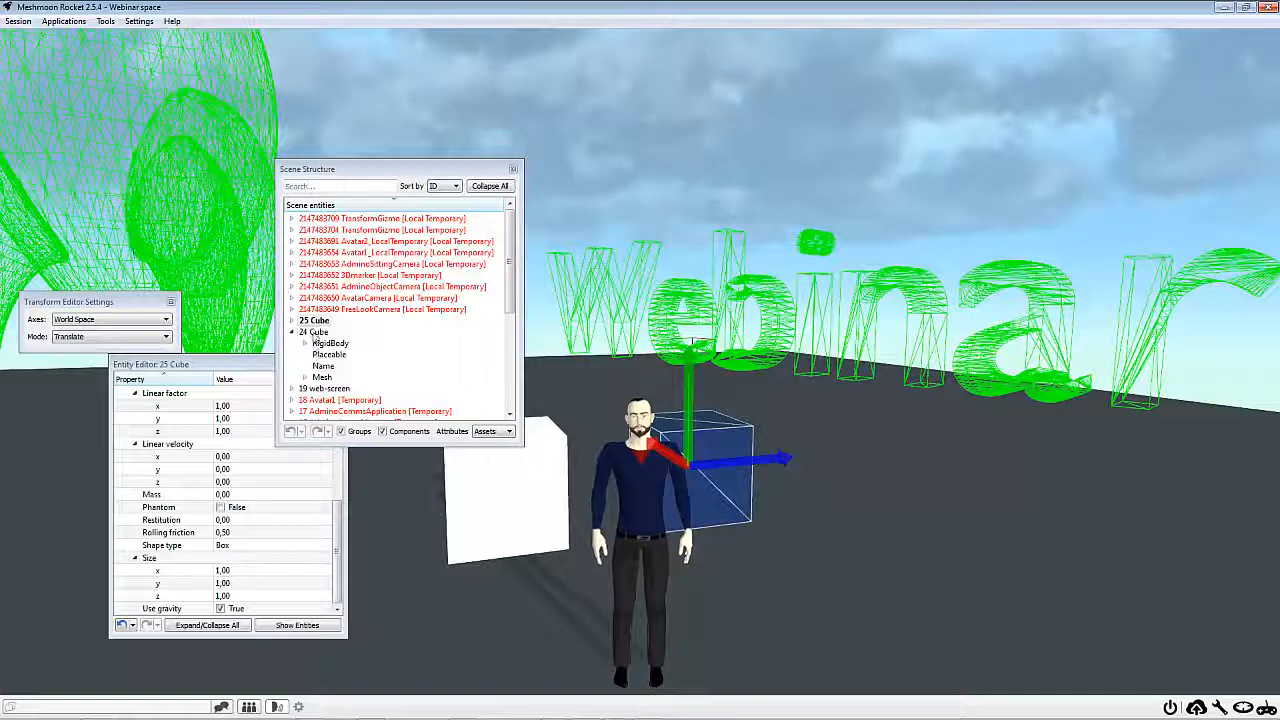
{"action": "scroll", "coordinate": [320, 350], "scroll_direction": "down", "scroll_amount": 5}
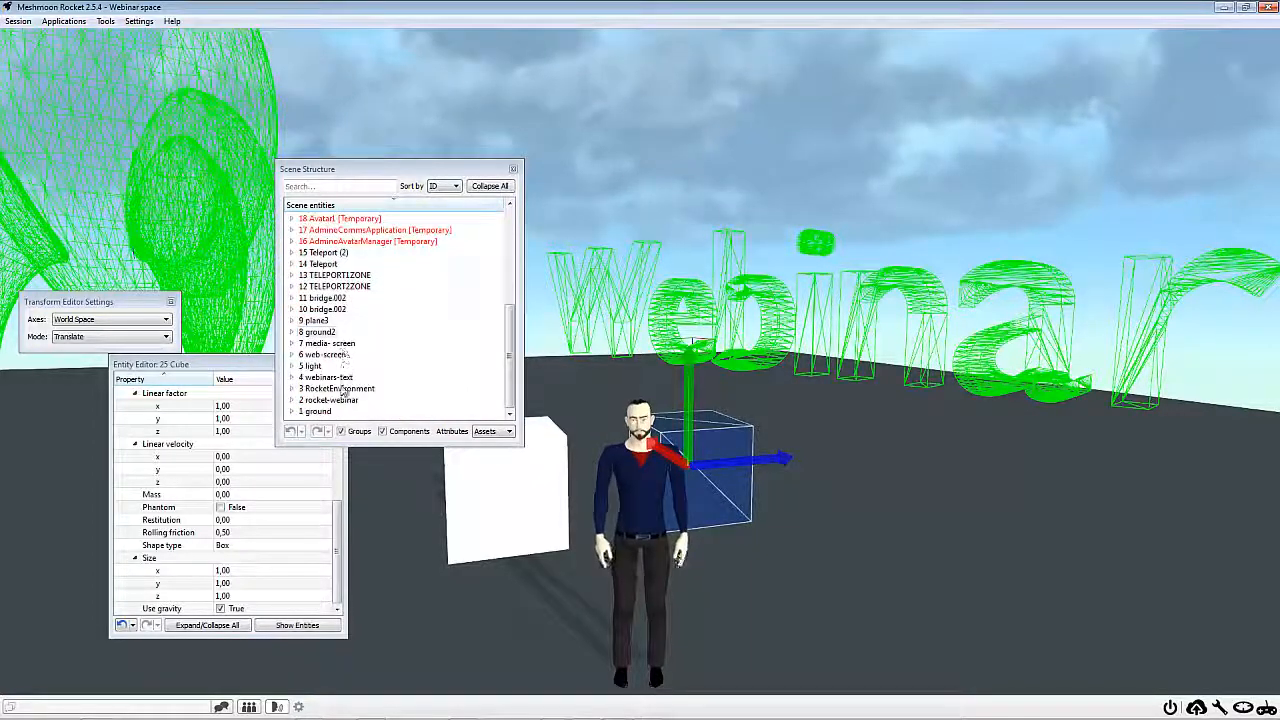
{"action": "left_click", "coordinate": [340, 377]}
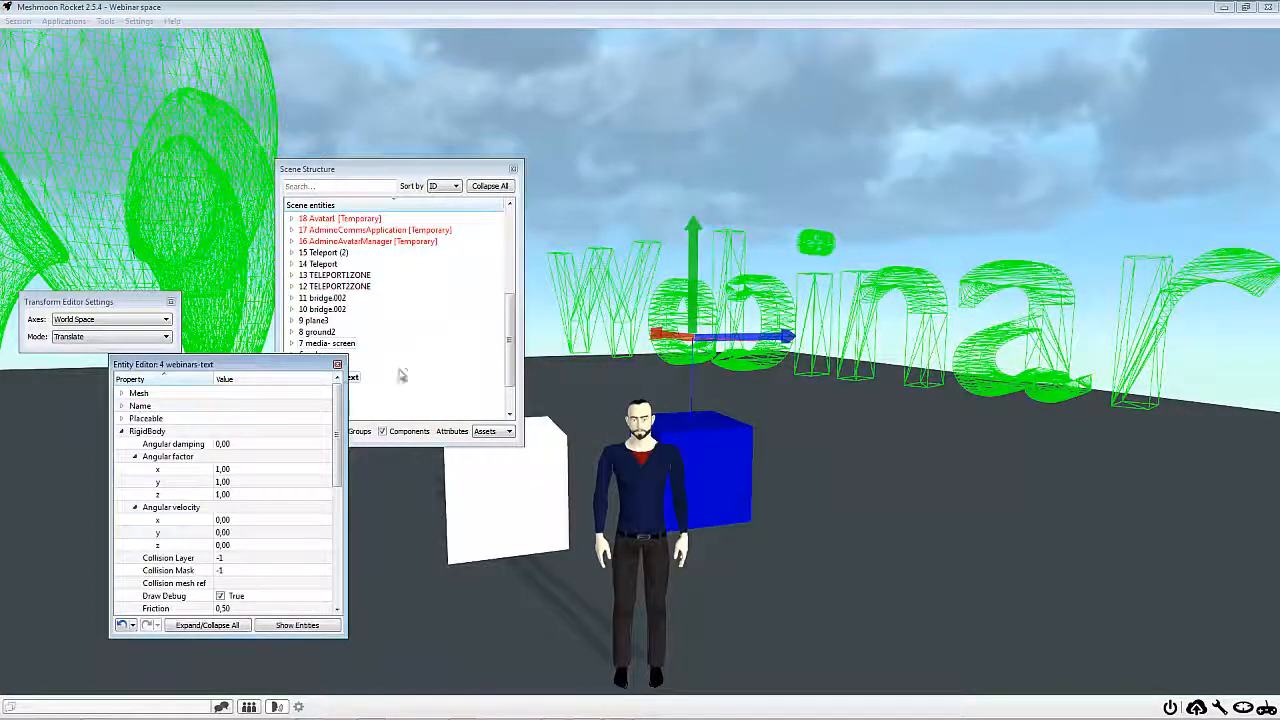
{"action": "left_click", "coordinate": [121, 420]}
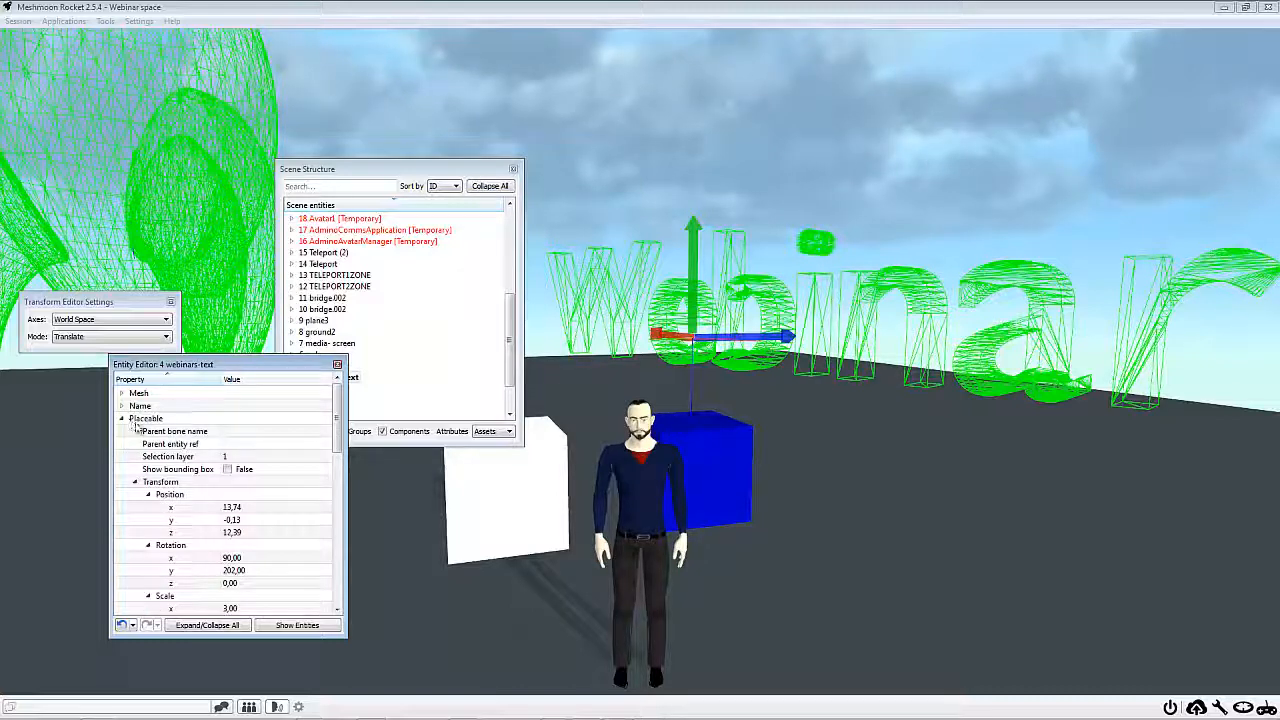
{"action": "scroll", "coordinate": [213, 523], "scroll_direction": "down", "scroll_amount": 2}
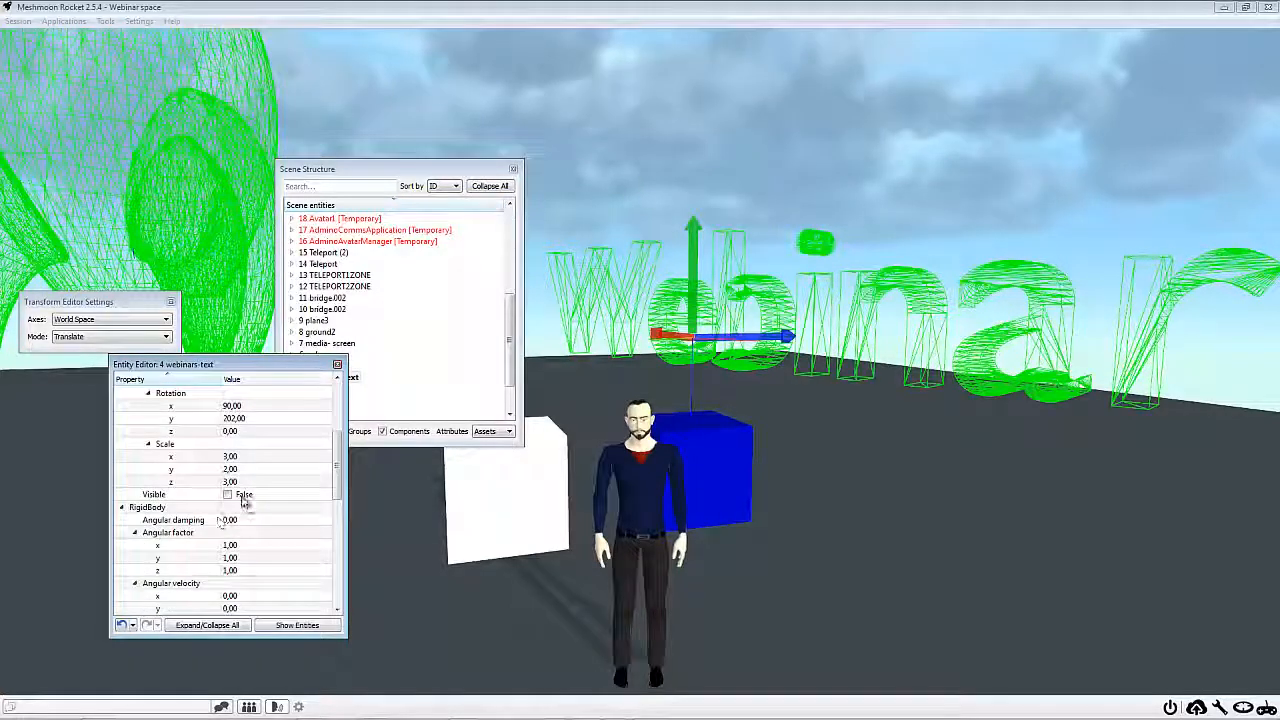
{"action": "left_click", "coordinate": [228, 494]}
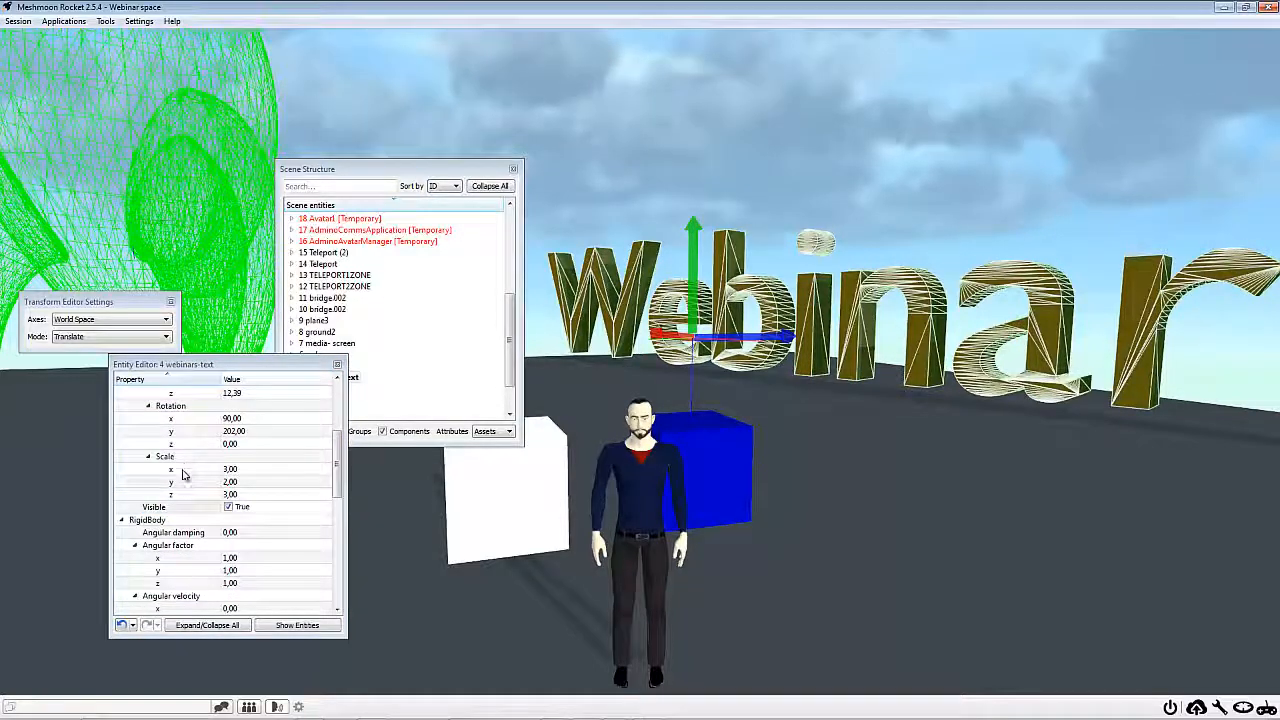
- Examine the webinars-text RigidBody attributes and available shape types, keep TriMesh, and close the entity editor
{"action": "scroll", "coordinate": [180, 481], "scroll_direction": "up", "scroll_amount": 3}
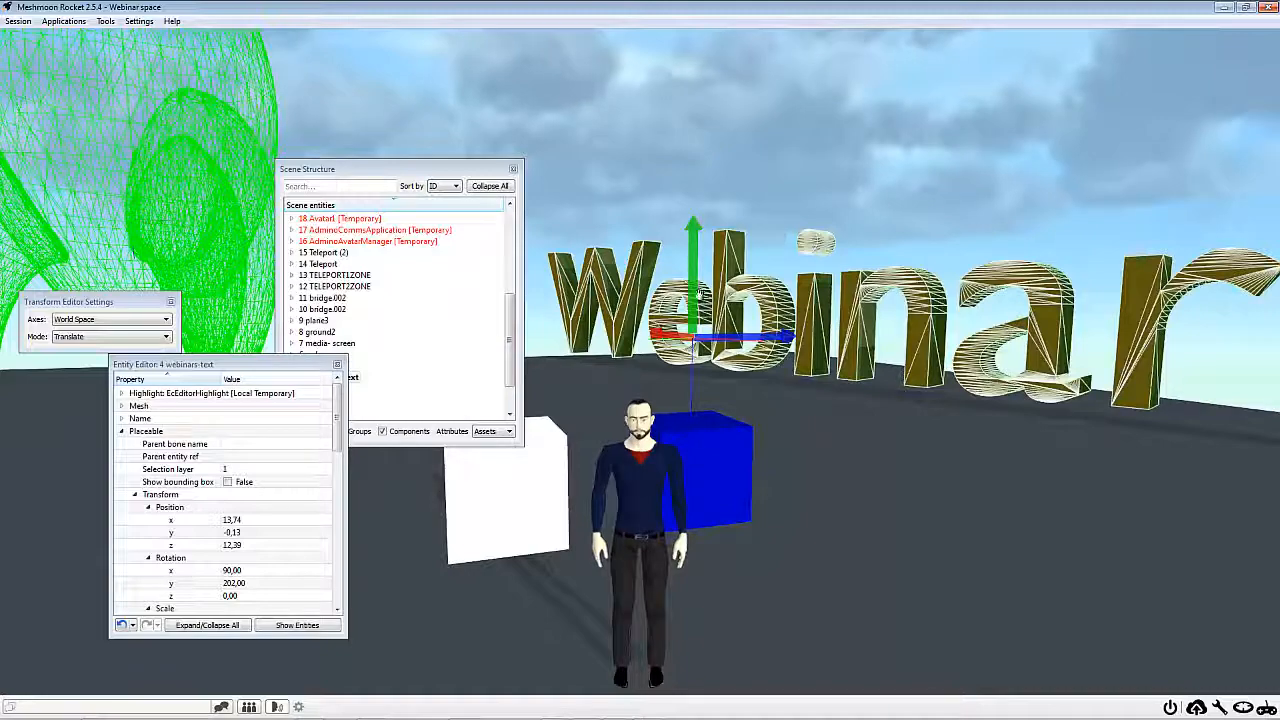
{"action": "scroll", "coordinate": [100, 466], "scroll_direction": "down", "scroll_amount": 3}
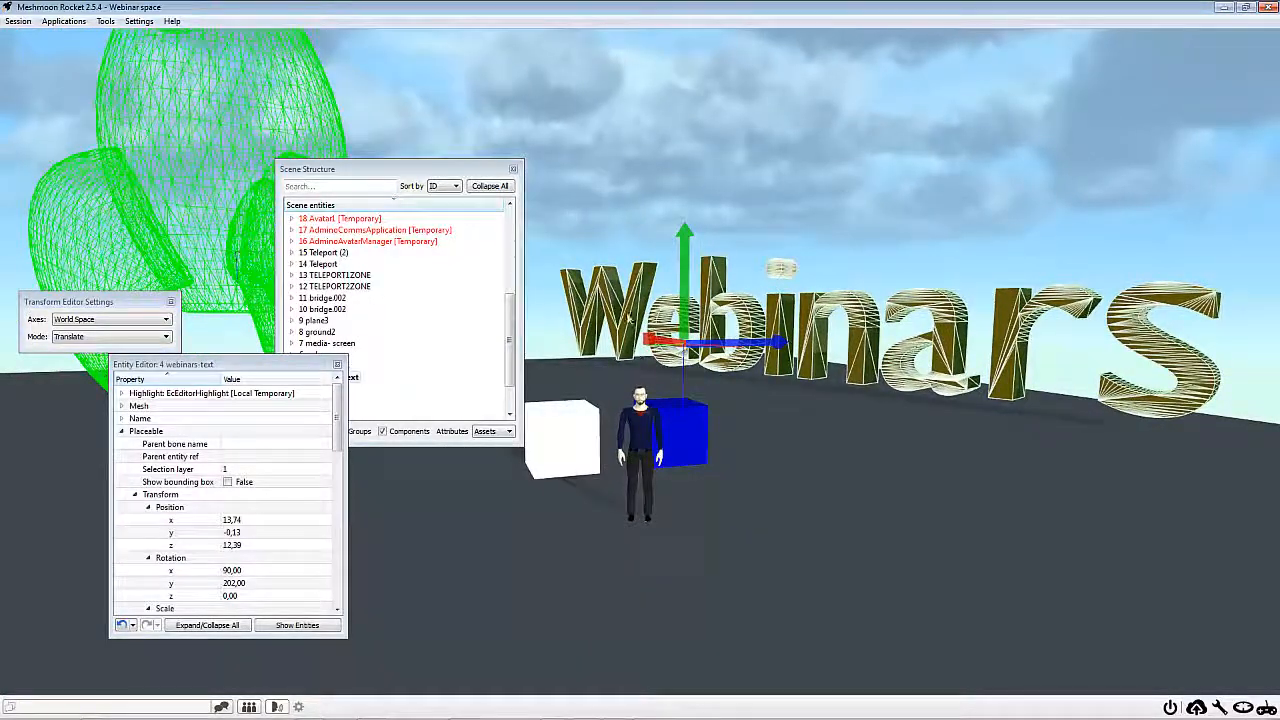
{"action": "left_click_drag", "start_coordinate": [242, 366], "coordinate": [996, 340]}
{"action": "scroll", "coordinate": [955, 481], "scroll_direction": "down", "scroll_amount": 5}
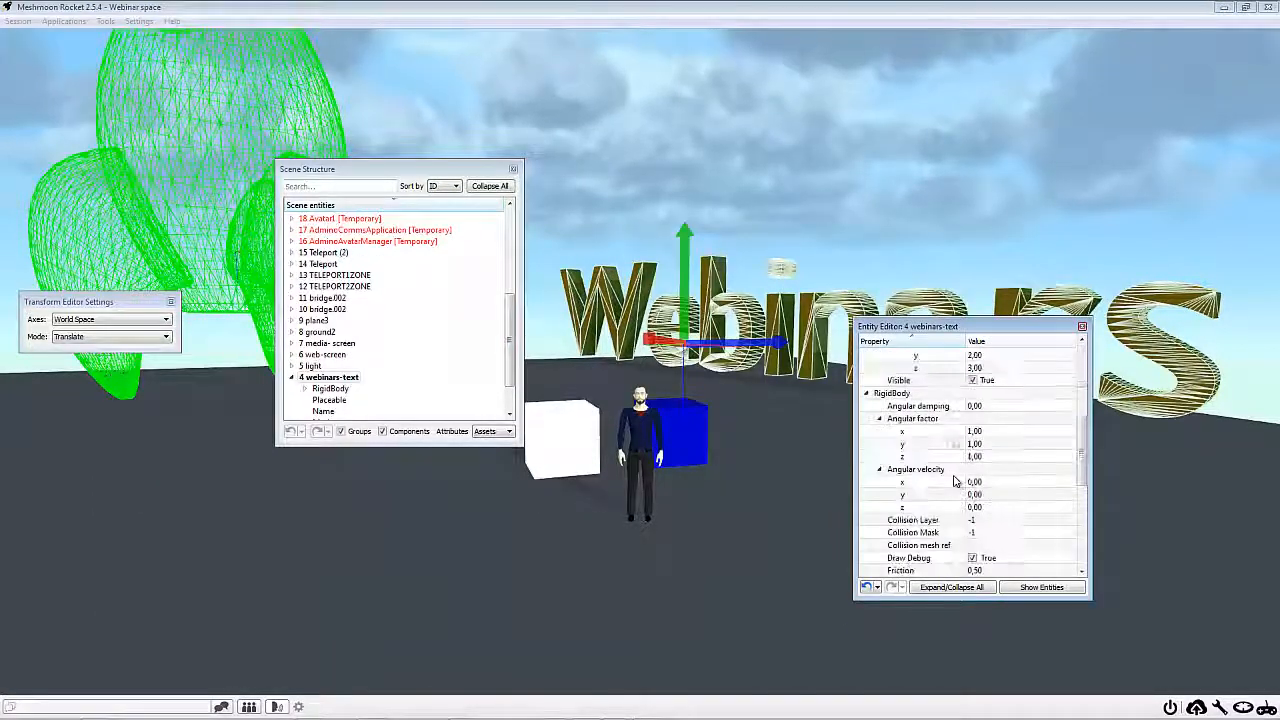
{"action": "scroll", "coordinate": [955, 481], "scroll_direction": "down", "scroll_amount": 3}
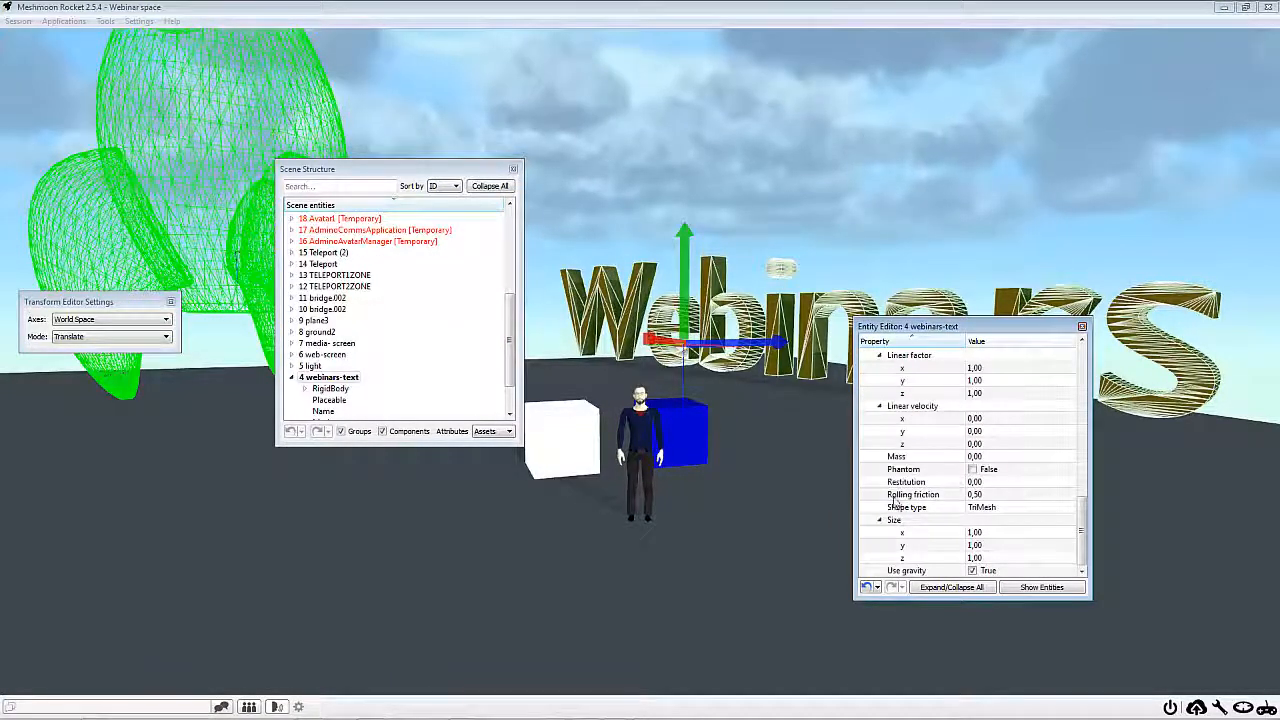
{"action": "left_click", "coordinate": [983, 510]}
{"action": "left_click", "coordinate": [985, 508]}
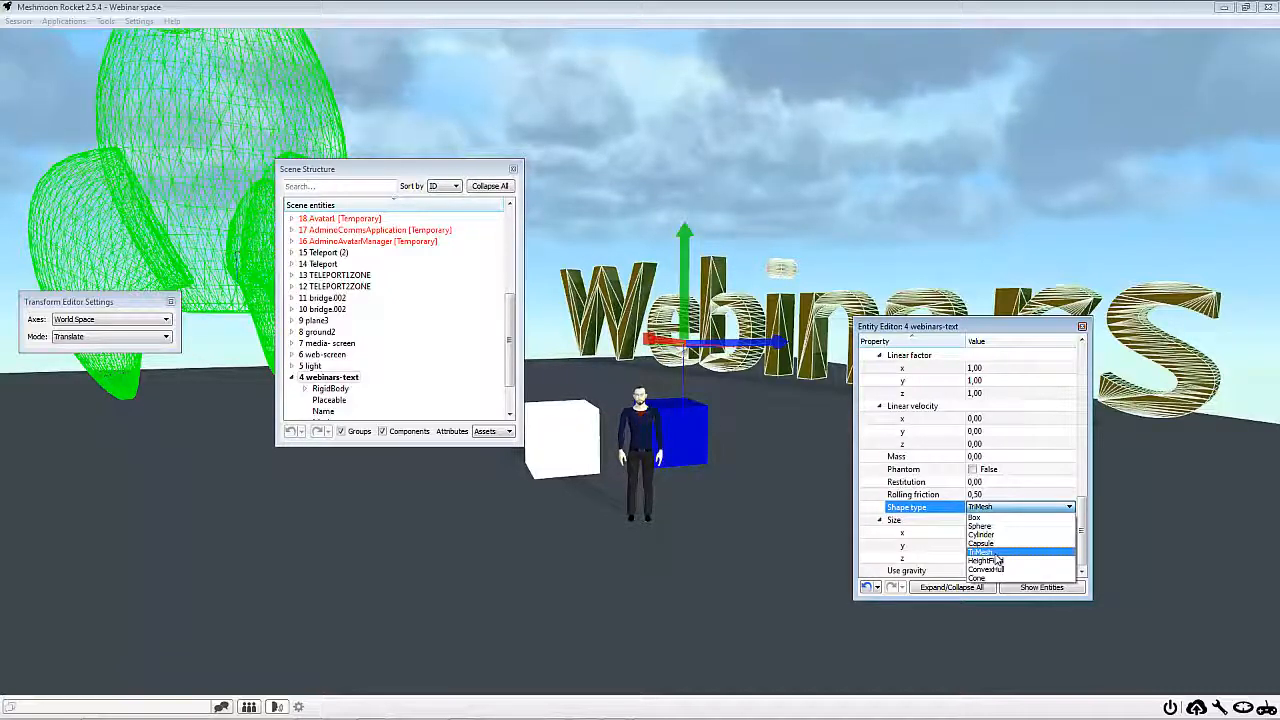
{"action": "left_click", "coordinate": [995, 553]}
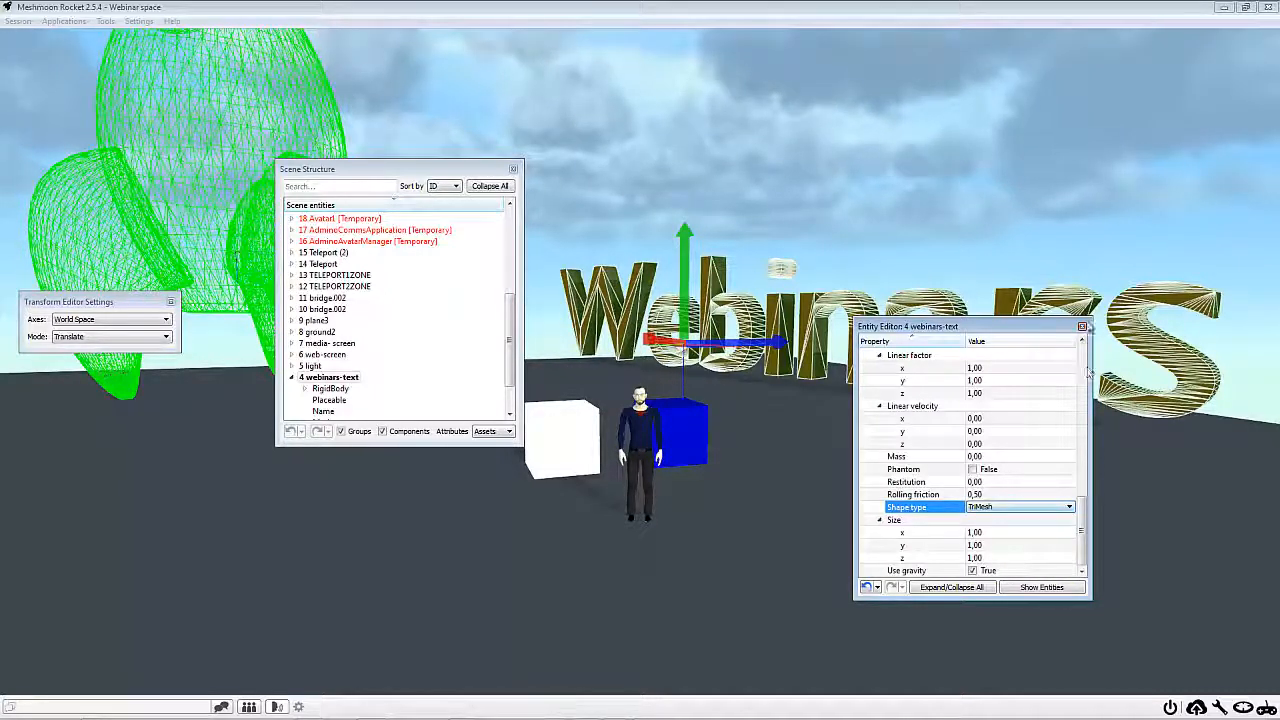
{"action": "left_click", "coordinate": [1018, 511]}
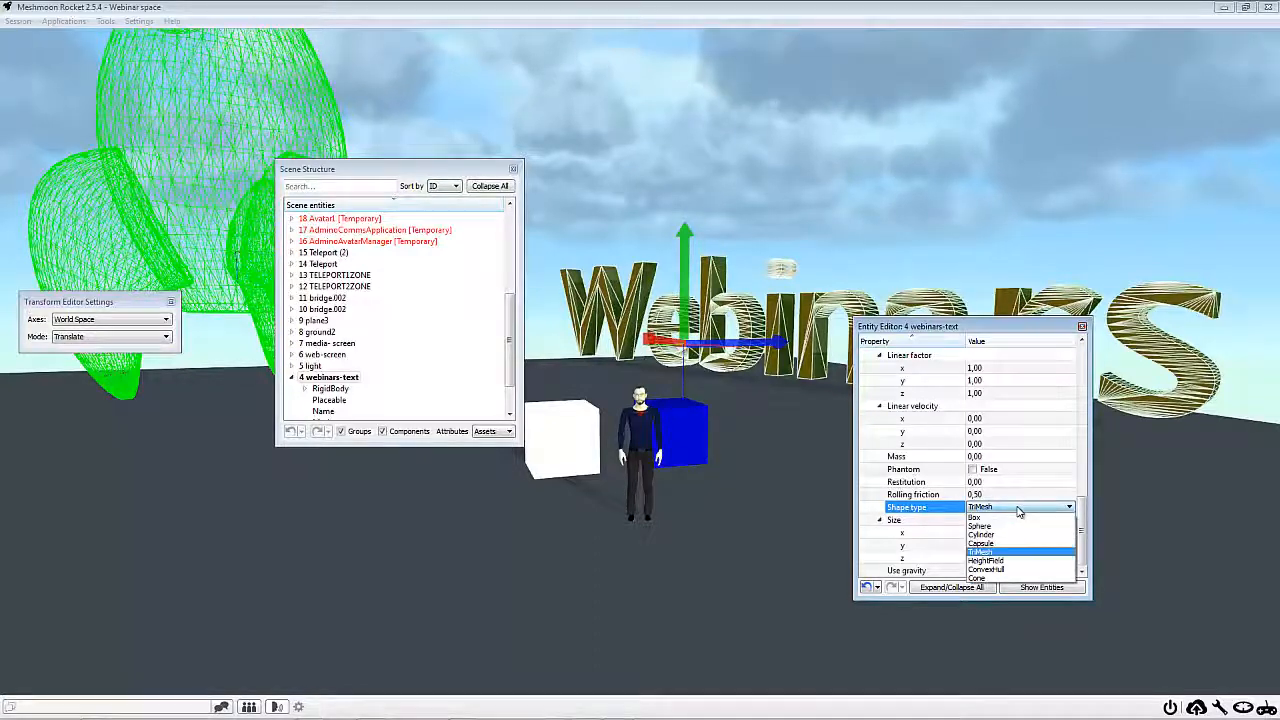
{"action": "left_click", "coordinate": [1035, 489]}
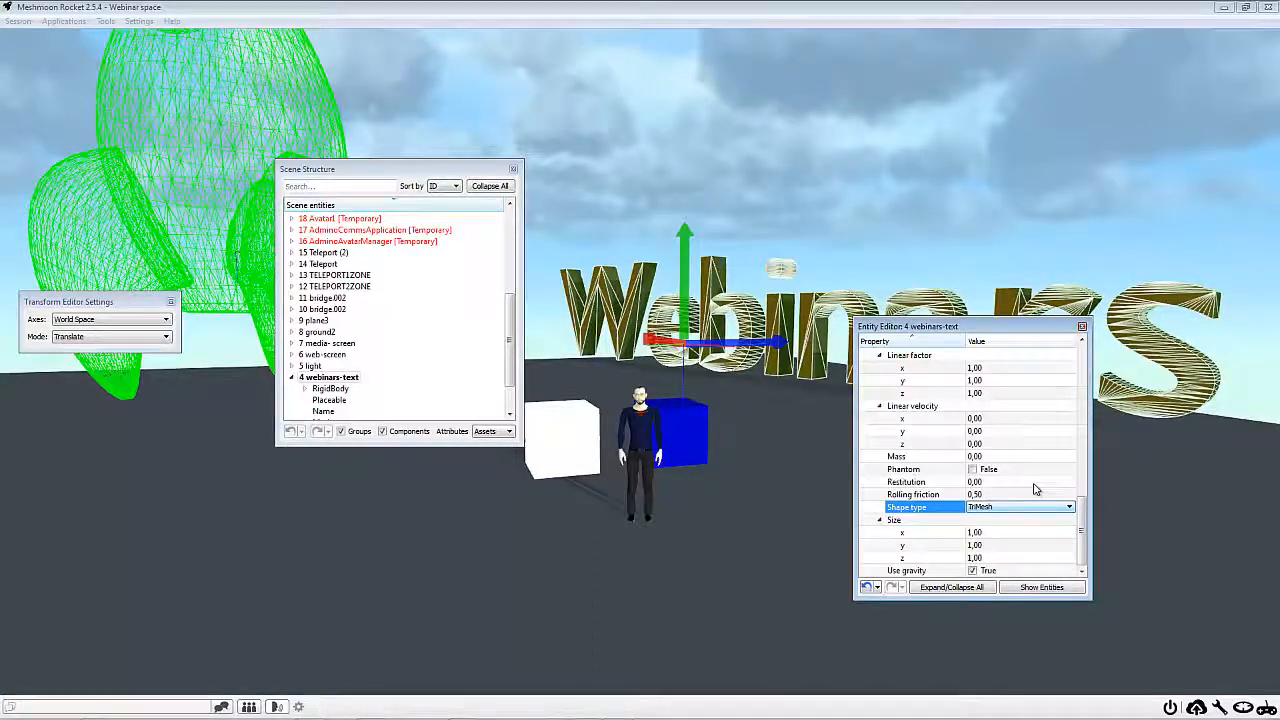
{"action": "left_click", "coordinate": [1082, 327]}
- Open the webinars-text entity in the entity editor, turn off Draw Debug in its RigidBody component, and close the editor
{"action": "key", "text": "Left"}
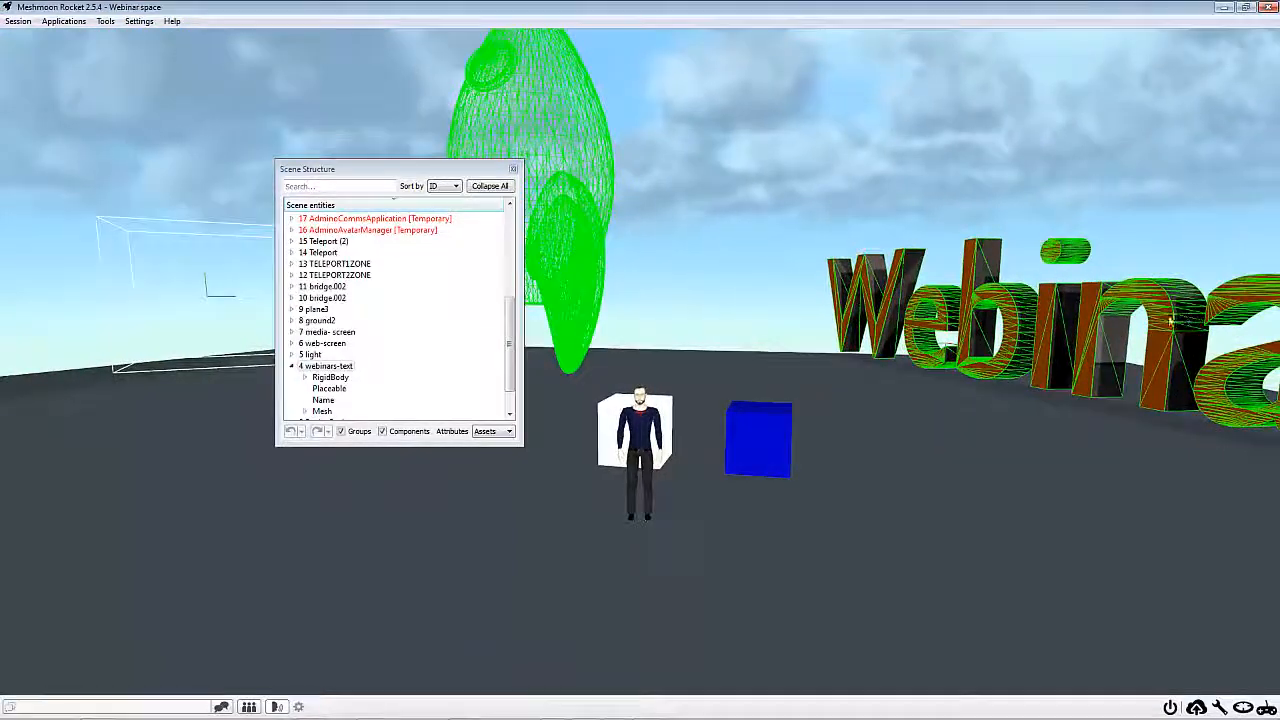
{"action": "double_click", "coordinate": [326, 366]}
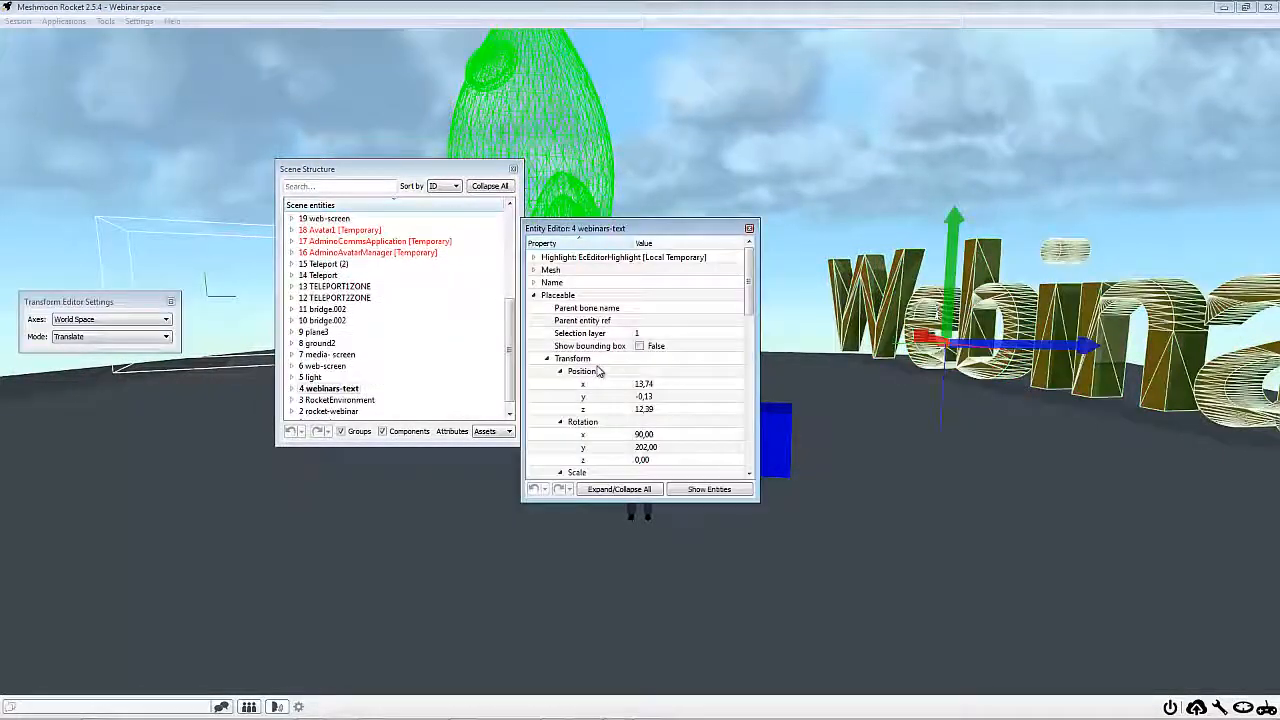
{"action": "scroll", "coordinate": [605, 375], "scroll_direction": "down", "scroll_amount": 10}
{"action": "scroll", "coordinate": [580, 345], "scroll_direction": "down", "scroll_amount": 1}
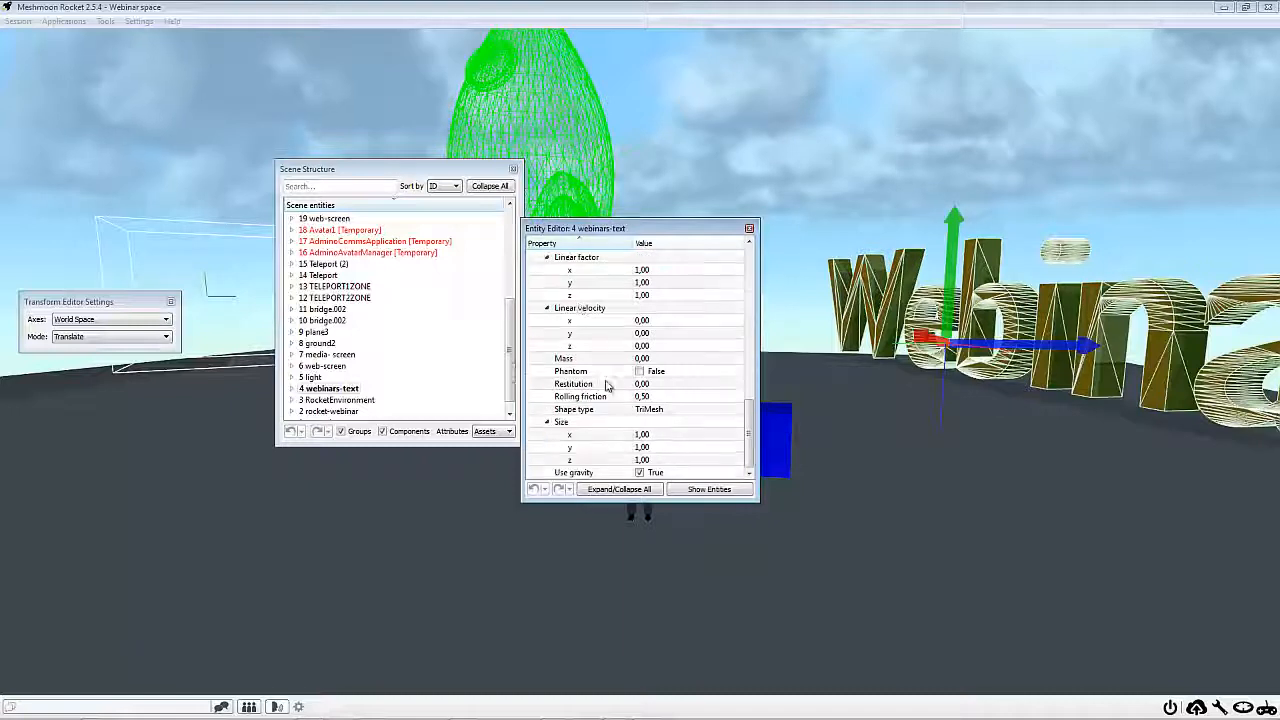
{"action": "scroll", "coordinate": [655, 345], "scroll_direction": "up", "scroll_amount": 2}
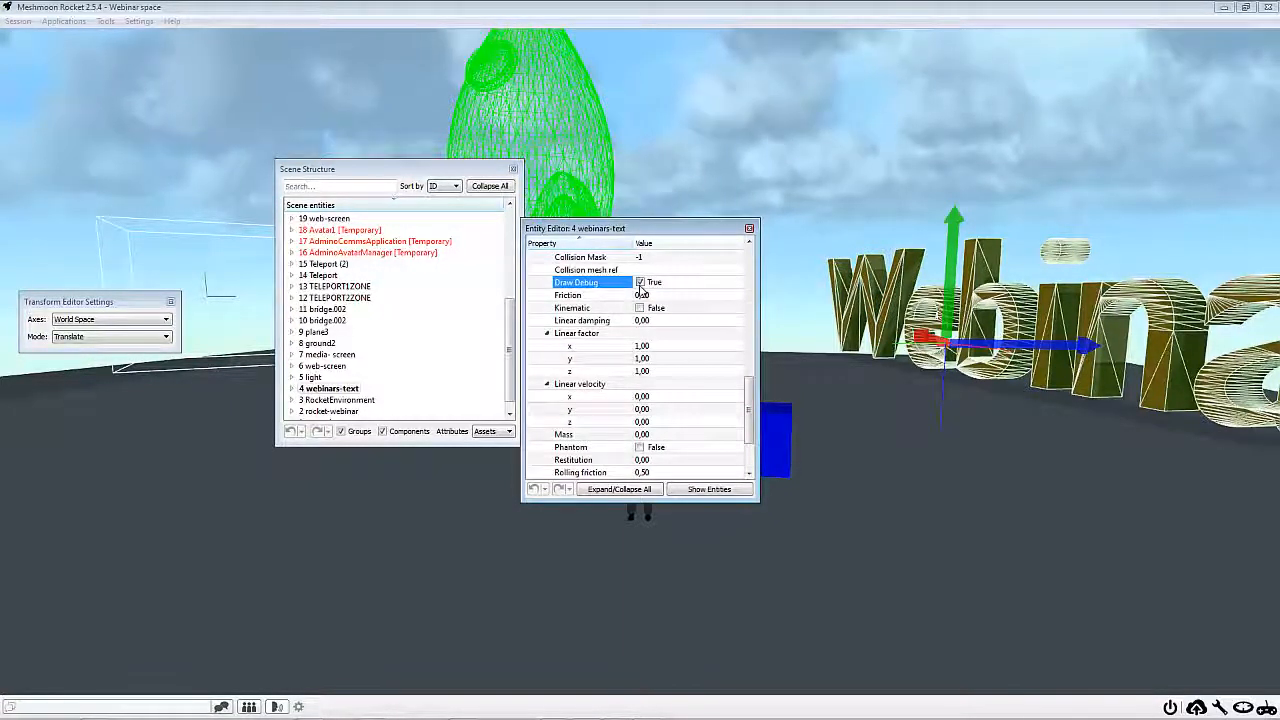
{"action": "left_click", "coordinate": [749, 228]}
- Open the rocket-webinar entity in the entity editor, place the editor clear of the rocket, and set its Placeable component to visible
{"action": "right_click_drag", "start_coordinate": [760, 300], "coordinate": [706, 298]}
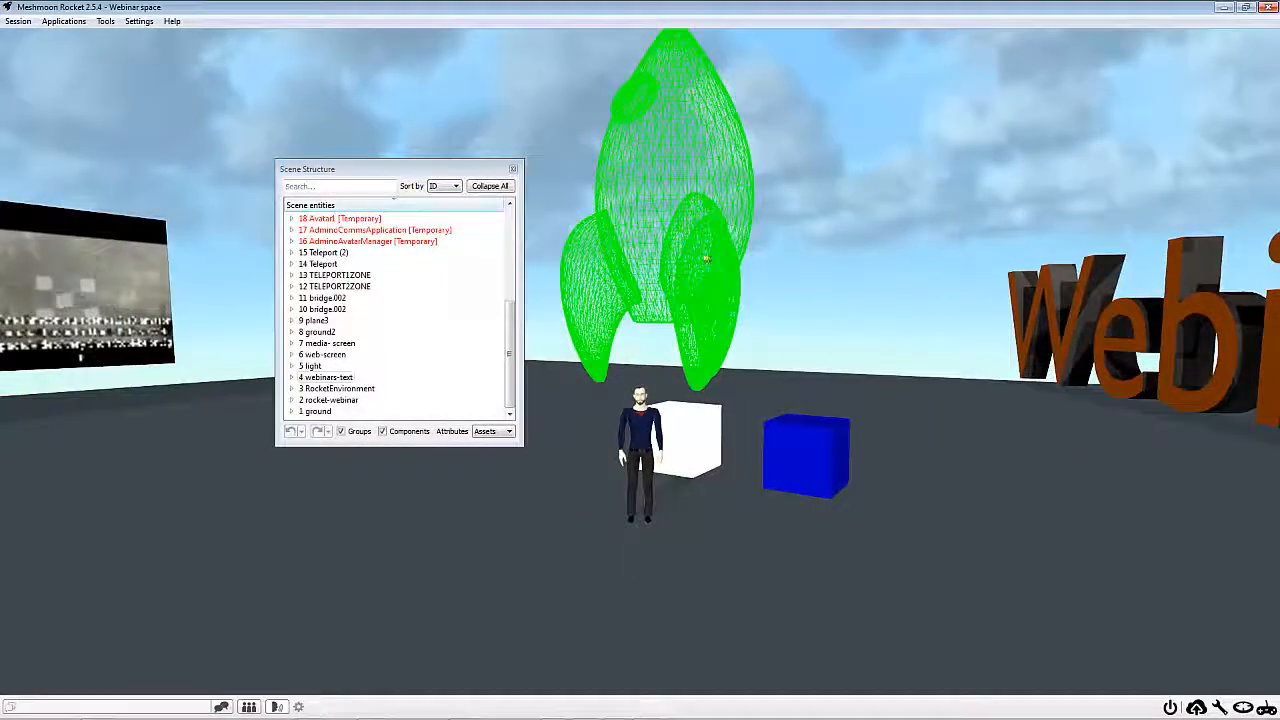
{"action": "right_click_drag", "start_coordinate": [656, 192], "coordinate": [668, 192]}
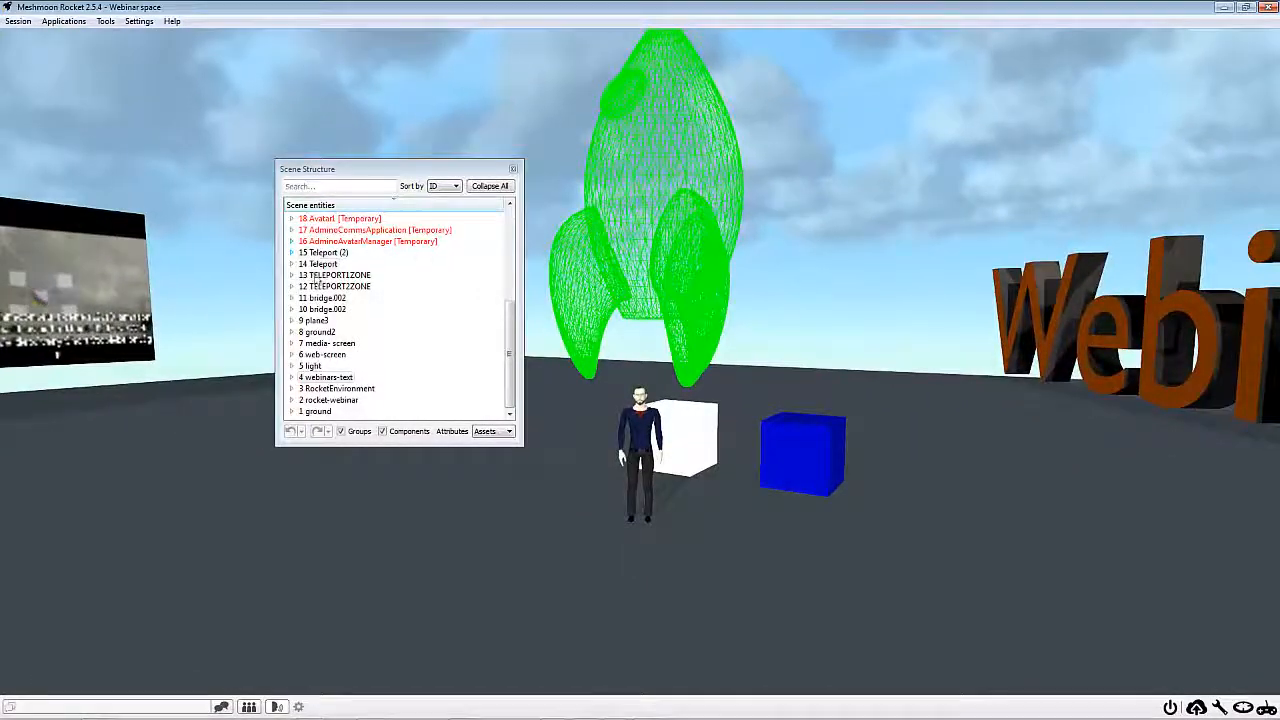
{"action": "double_click", "coordinate": [330, 410]}
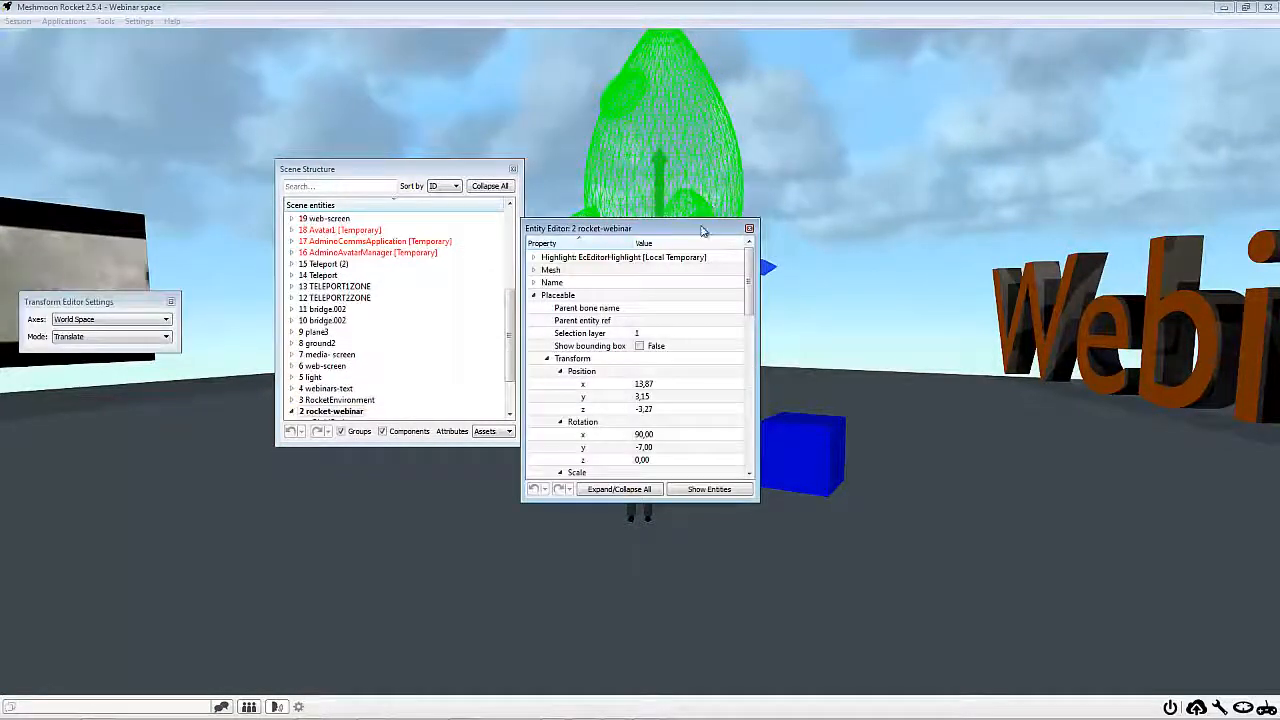
{"action": "left_click_drag", "start_coordinate": [529, 228], "coordinate": [860, 178]}
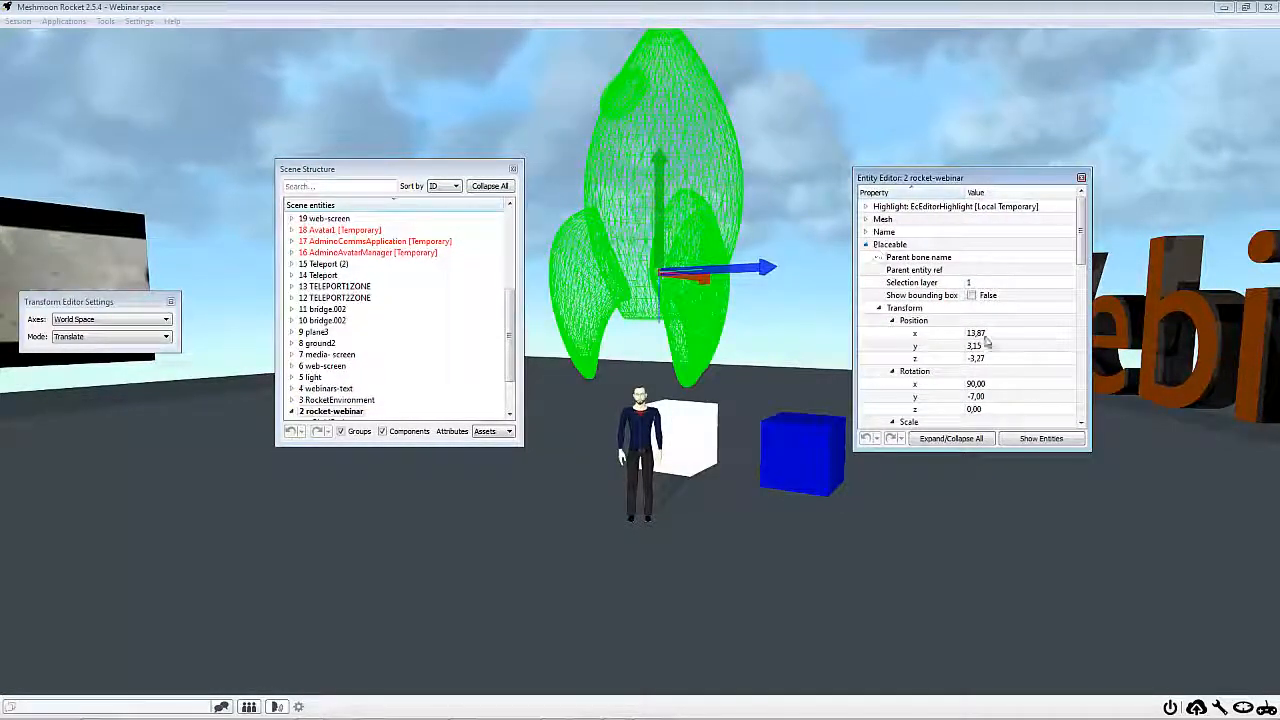
{"action": "scroll", "coordinate": [1020, 360], "scroll_direction": "down", "scroll_amount": 3}
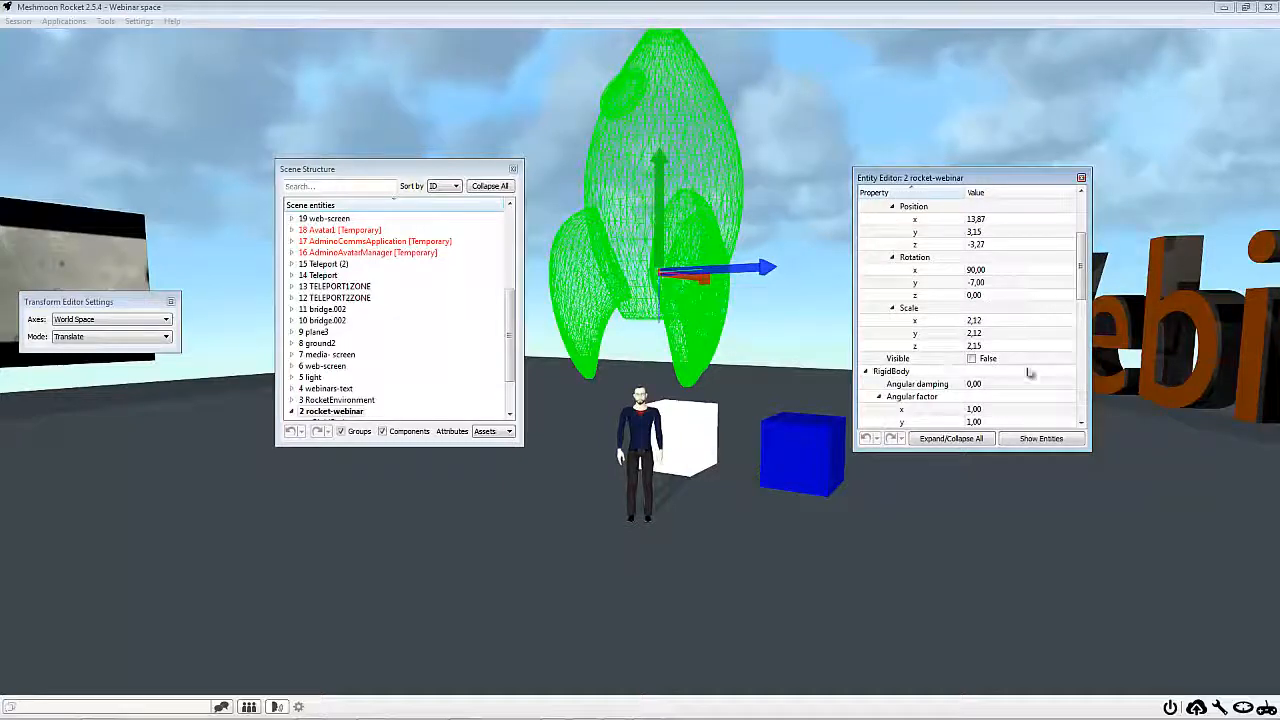
{"action": "left_click", "coordinate": [972, 358]}
- Turn off Draw Debug in the rocket-webinar RigidBody component and close the entity editor
{"action": "scroll", "coordinate": [970, 398], "scroll_direction": "down", "scroll_amount": 5}
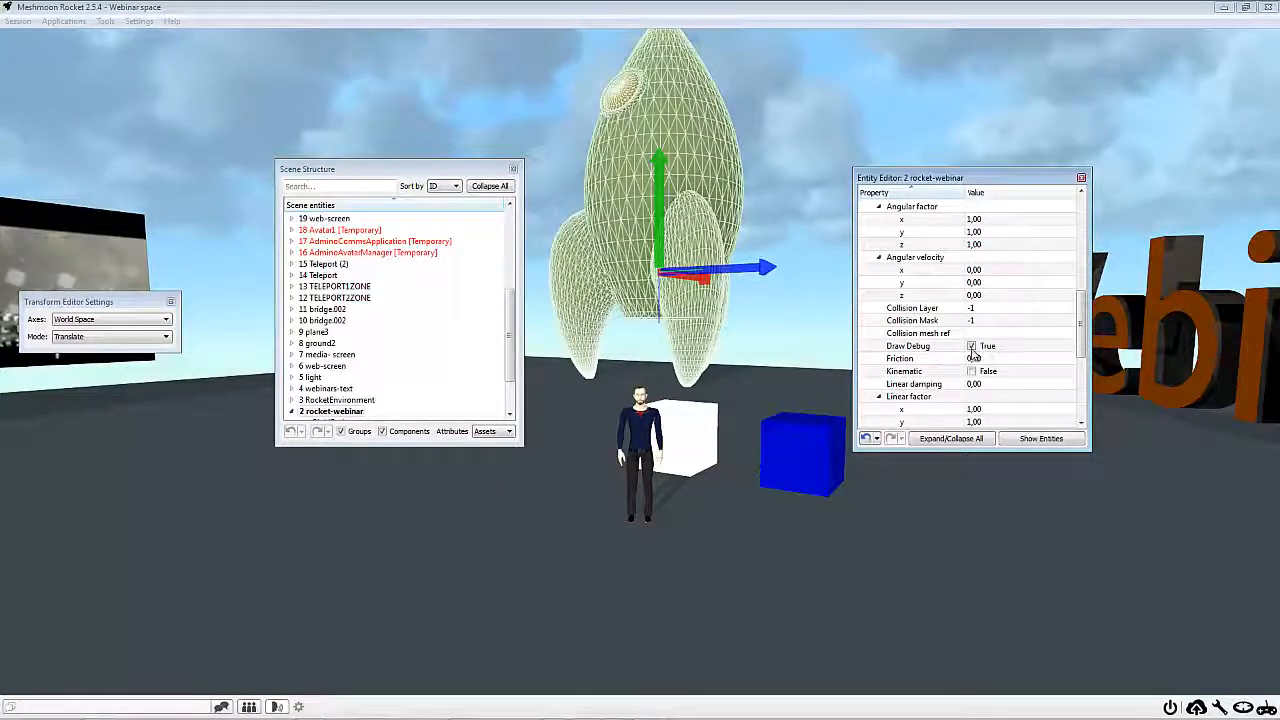
{"action": "left_click", "coordinate": [972, 346]}
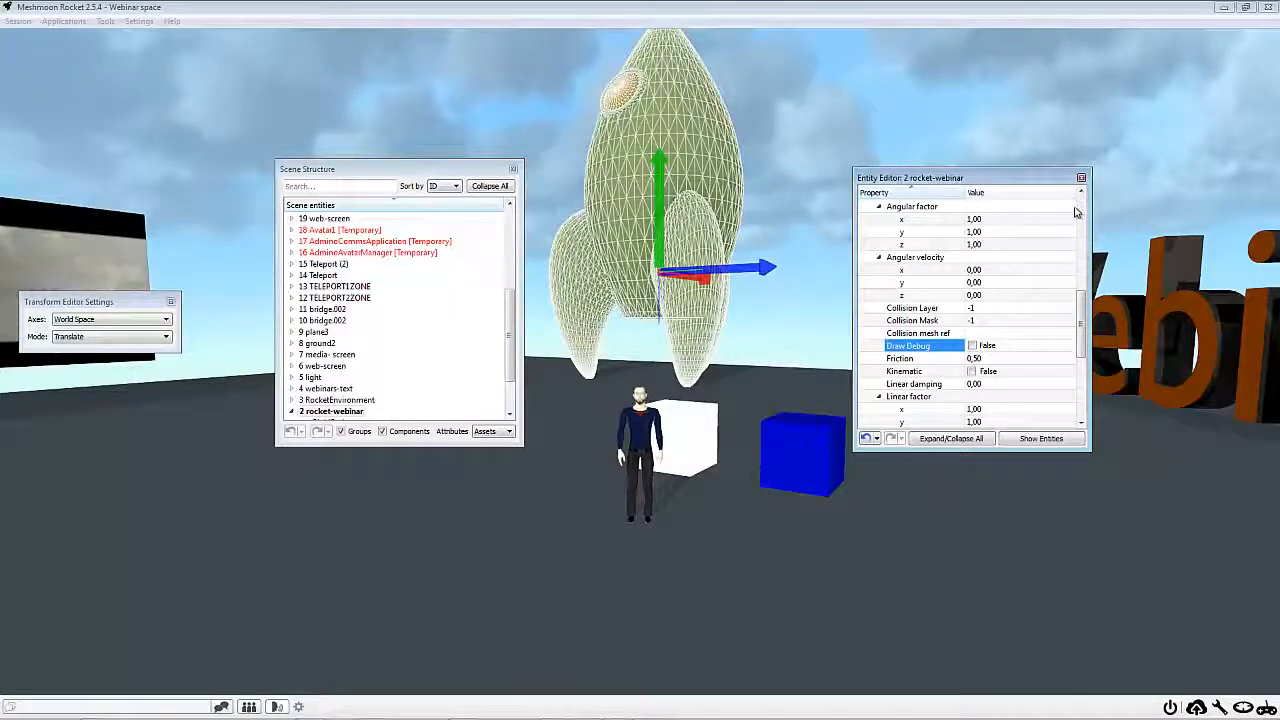
{"action": "left_click", "coordinate": [1081, 177]}
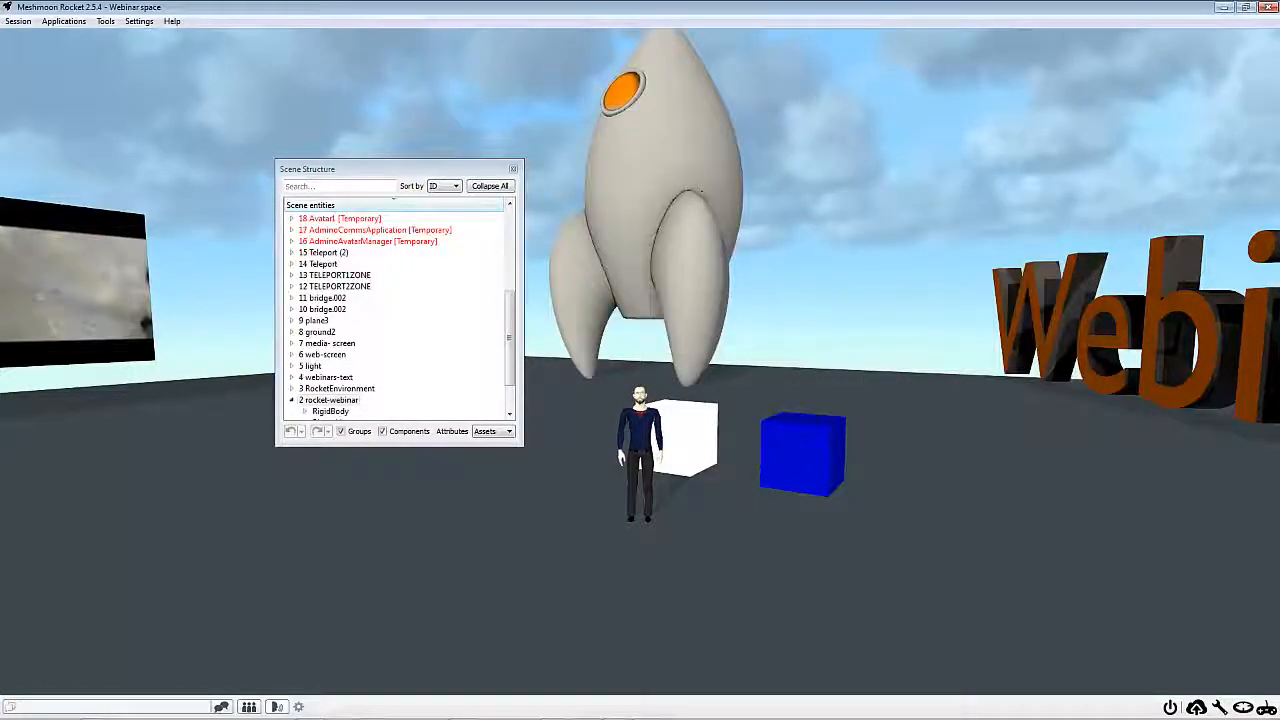
{"action": "right_click_drag", "start_coordinate": [748, 398], "coordinate": [902, 318]}
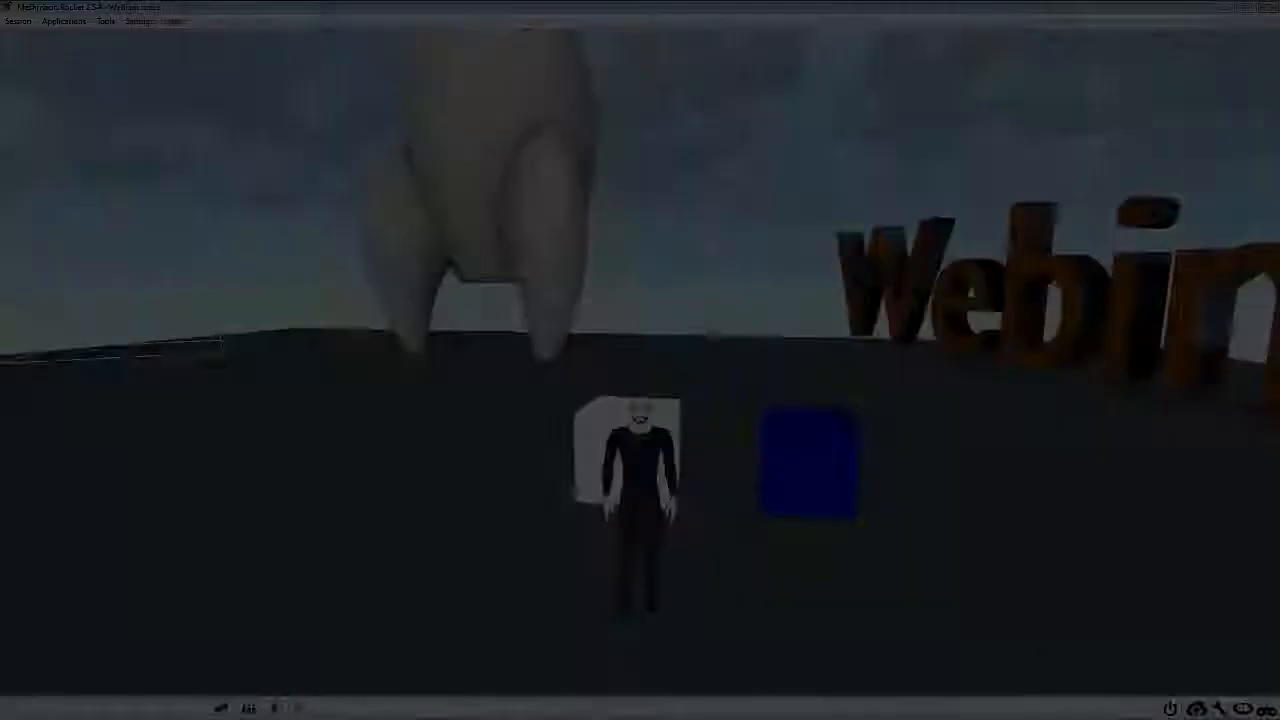